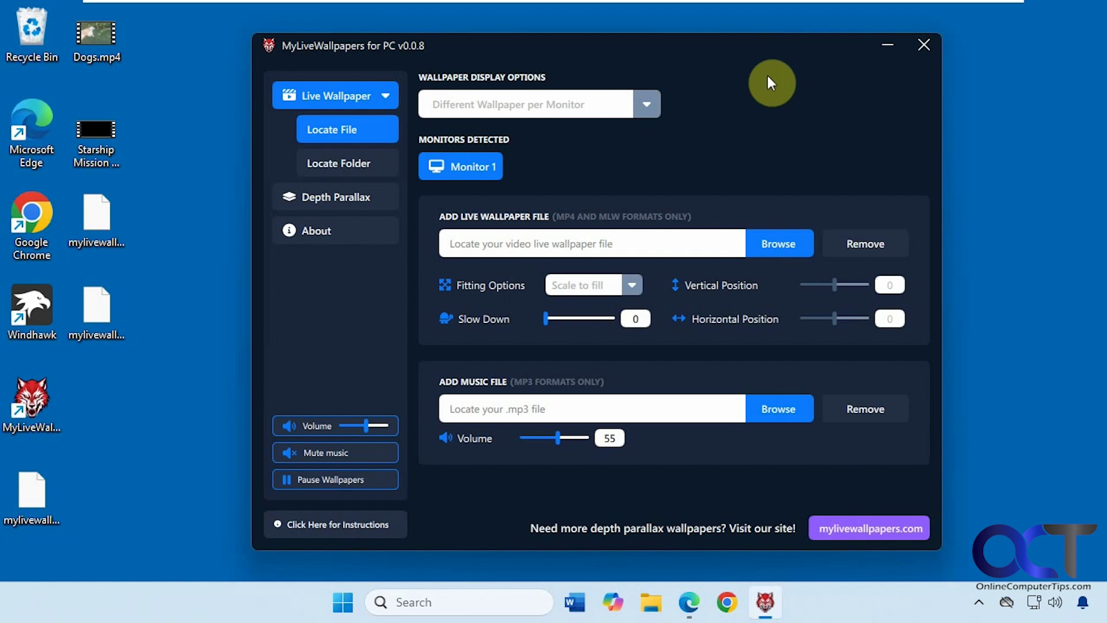
- Bring Edge forward and browse the LIVE WALLPAPERS categories on mylivewallpapers.com
click(690, 602)
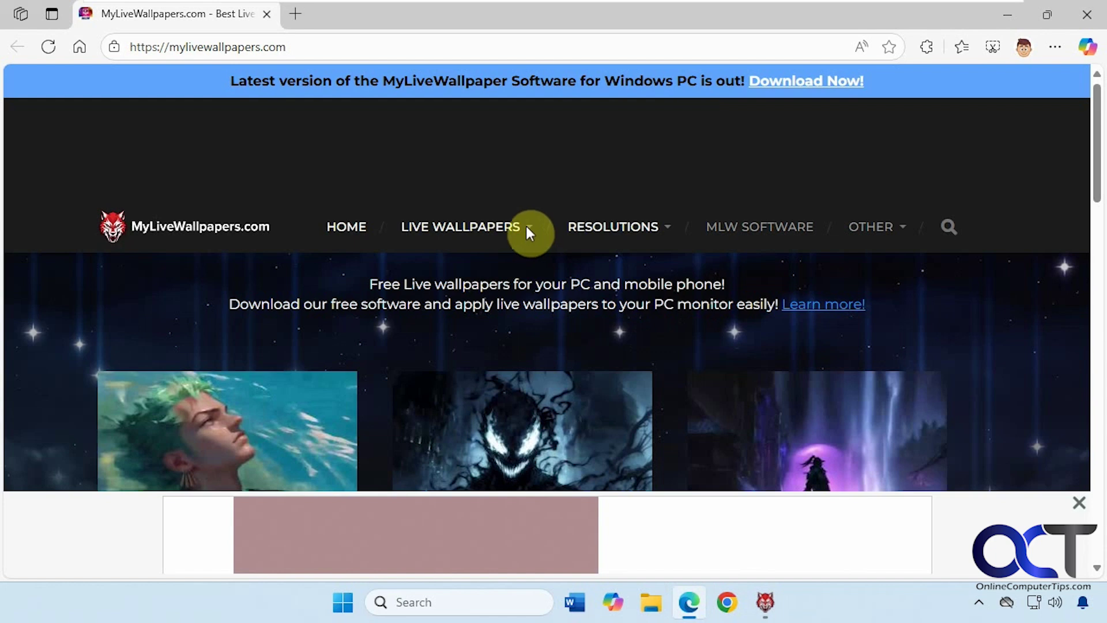
click(526, 228)
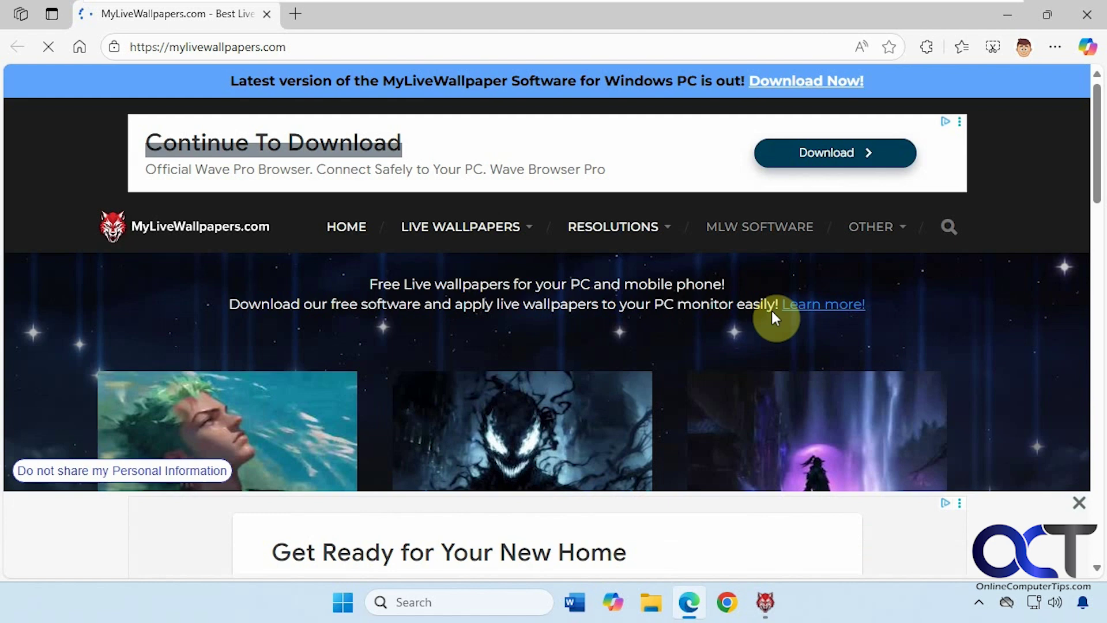
- Back in the app, switch Live Wallpaper to Locate Folder cycling with the 5 Minutes interval
click(1007, 14)
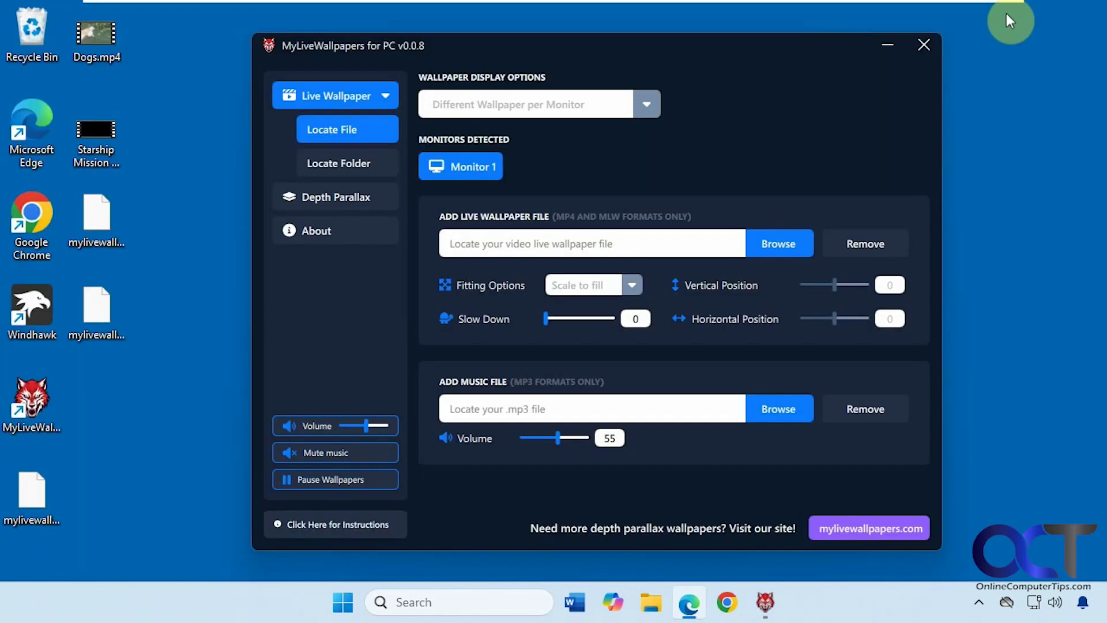
click(191, 253)
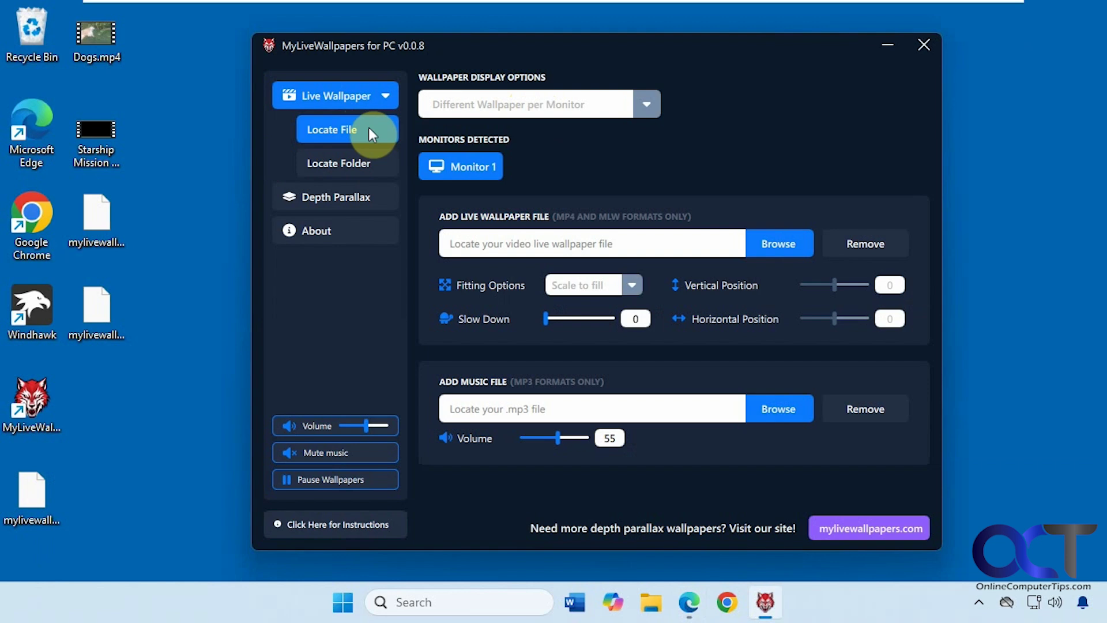
click(353, 163)
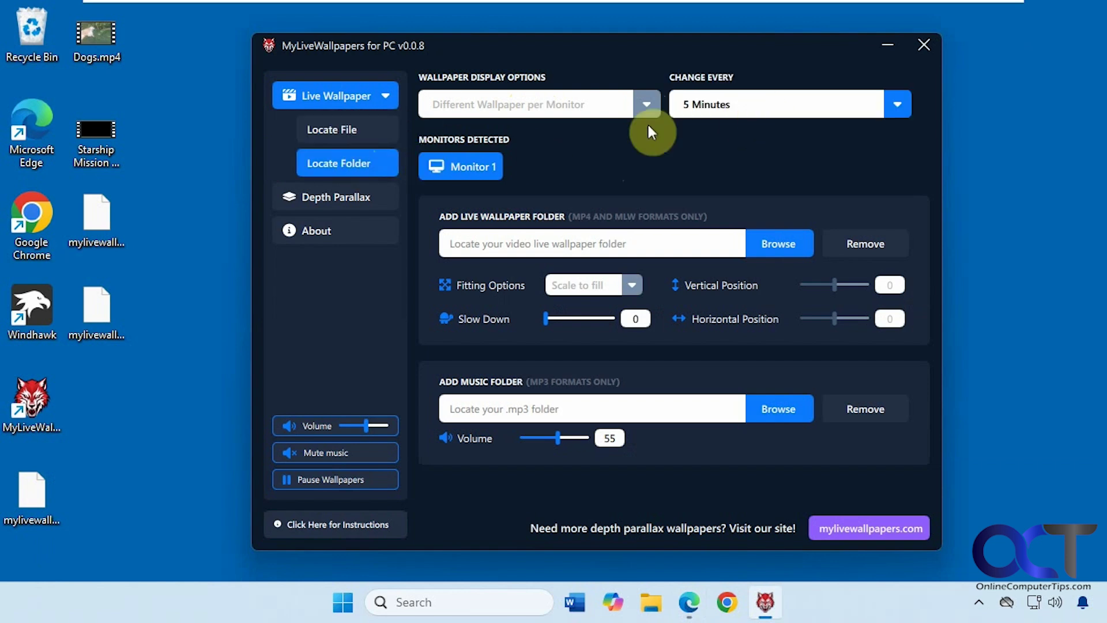
click(898, 106)
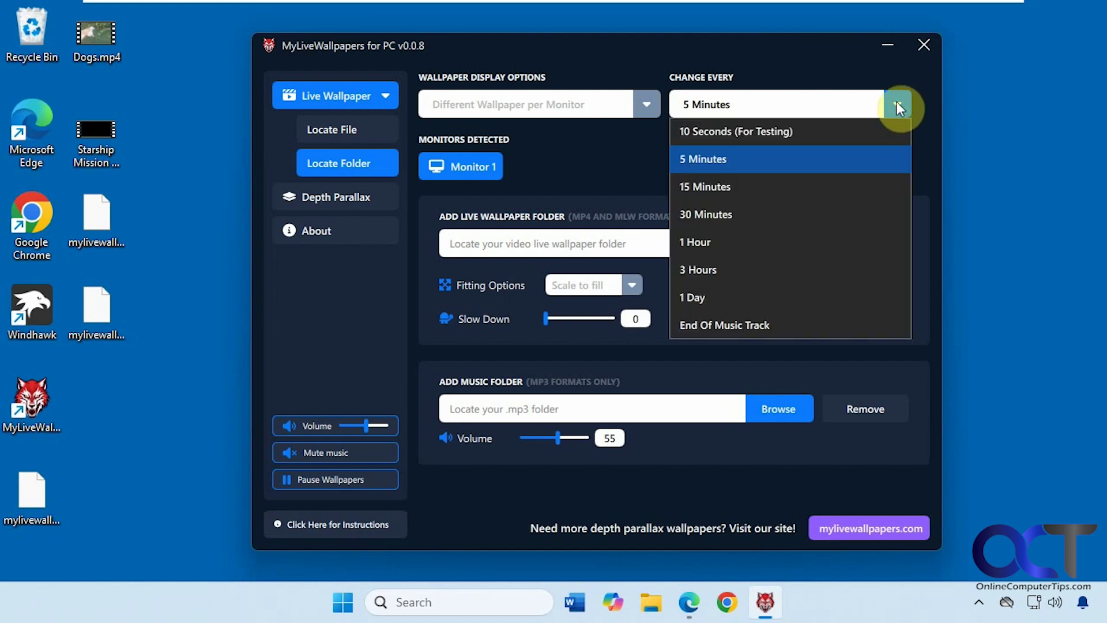
click(897, 106)
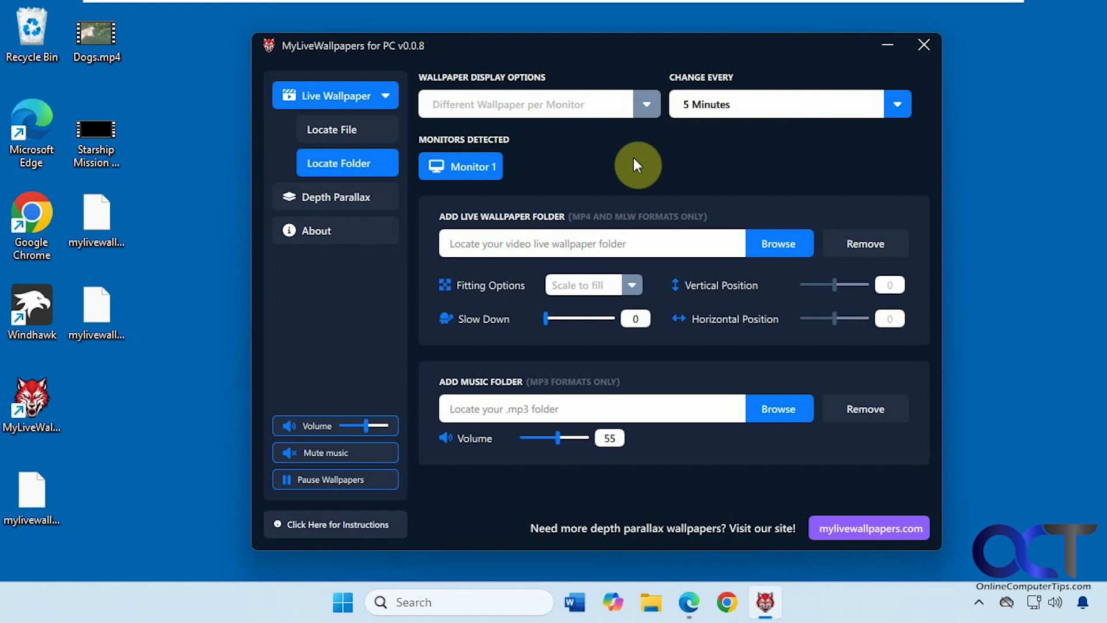
- Show the Depth Parallax page with its wallpaper and depth map slots
click(361, 203)
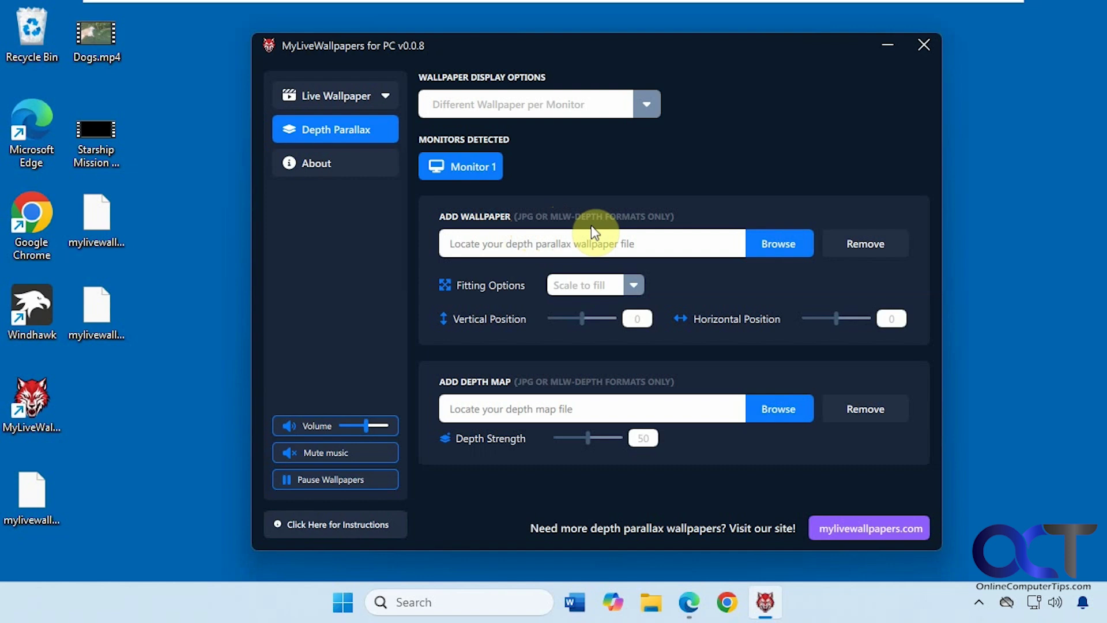
click(109, 322)
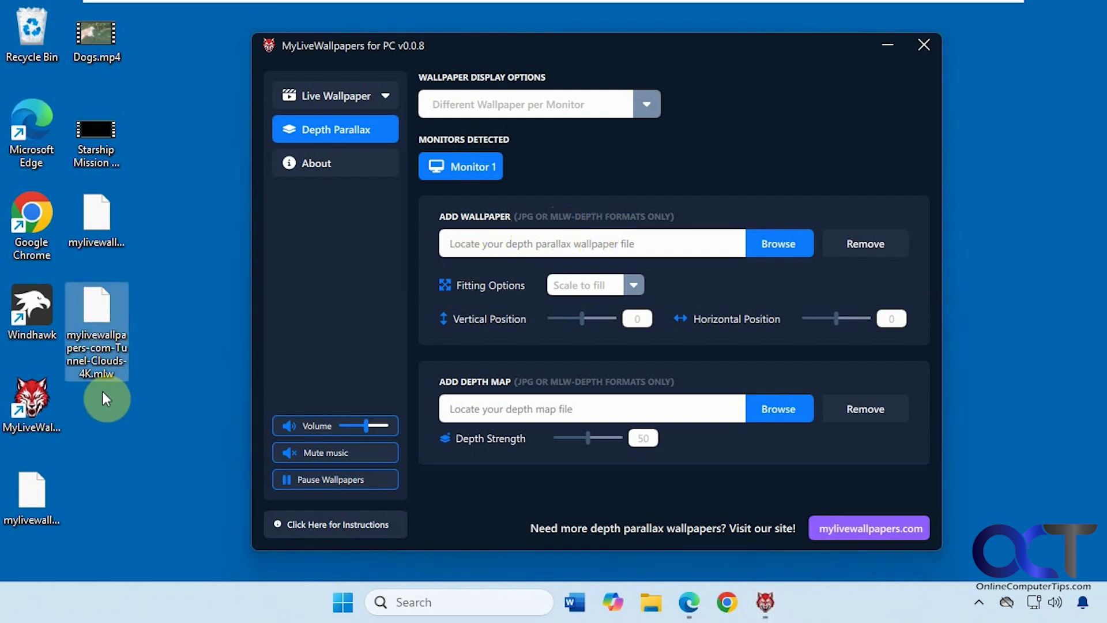
drag(120, 375, 487, 234)
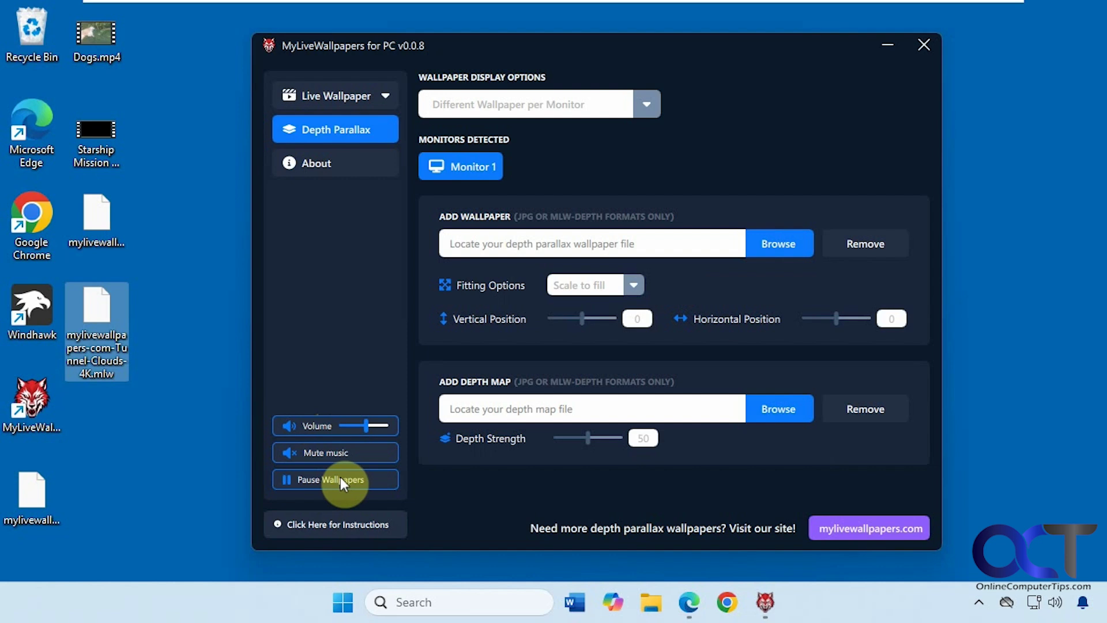
- Load Dogs.mp4 from the Desktop as the Monitor 1 live wallpaper
click(343, 93)
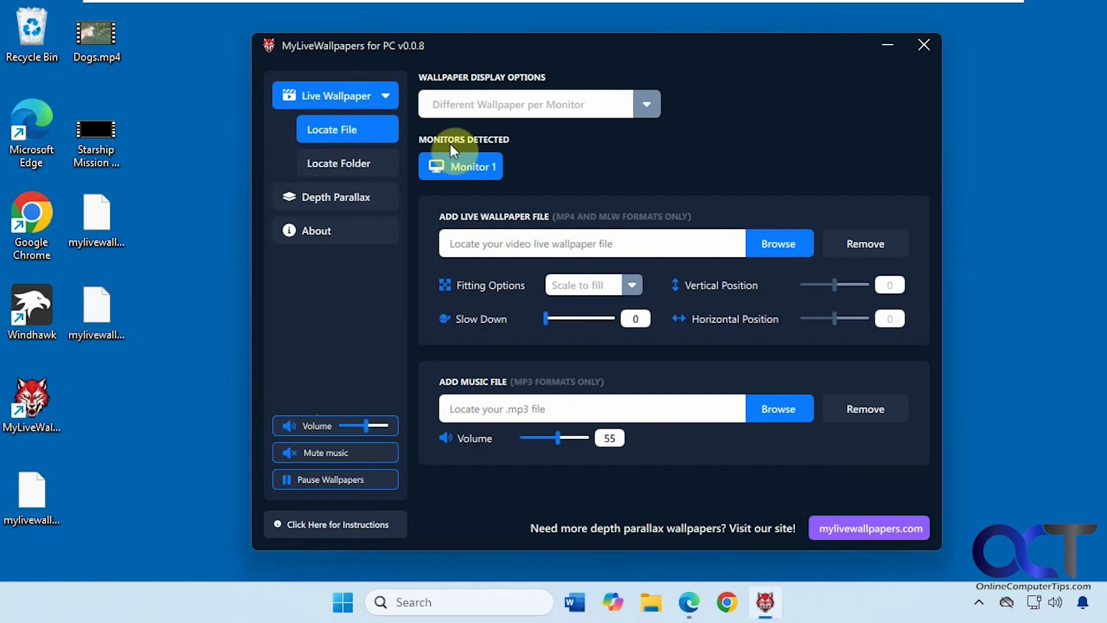
click(780, 245)
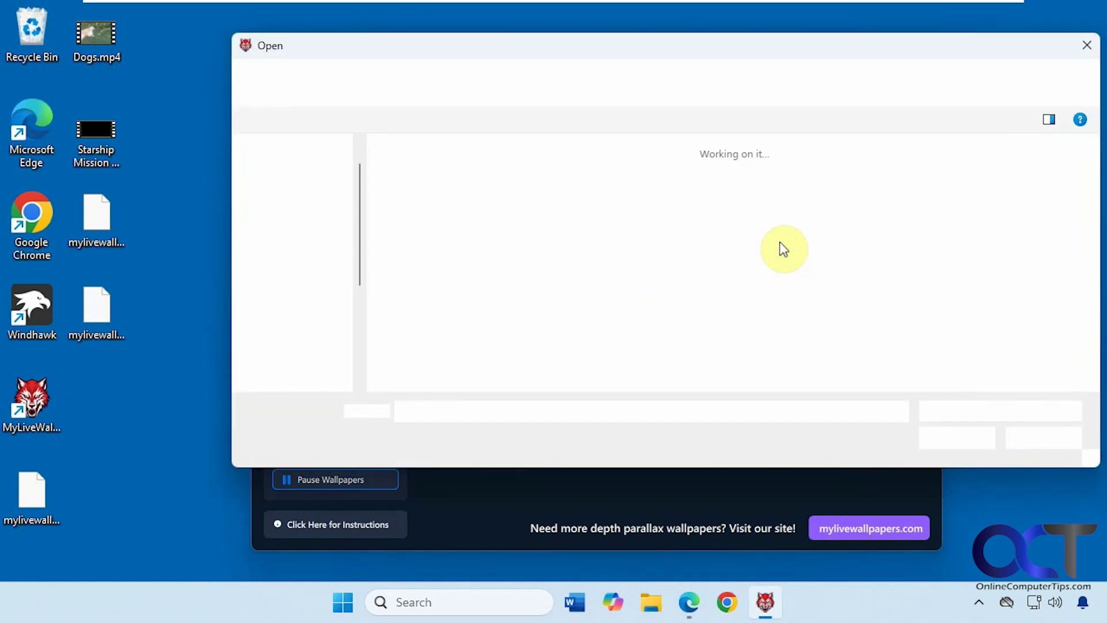
click(308, 211)
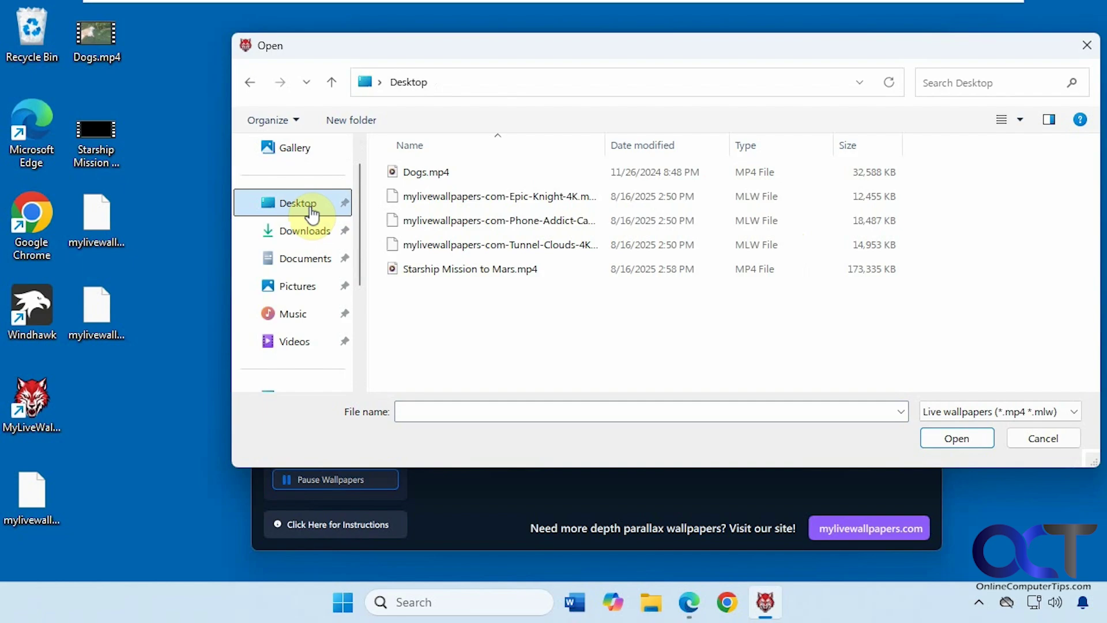
double_click(427, 173)
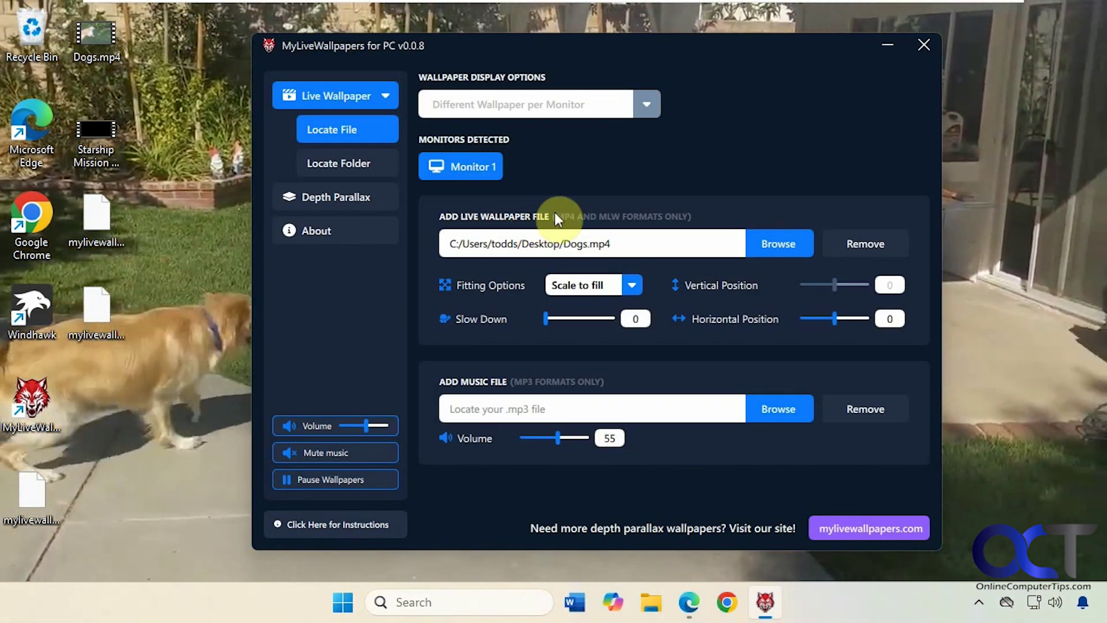
- Preview the dog wallpaper on the desktop, then raise Slow Down to 66
click(890, 48)
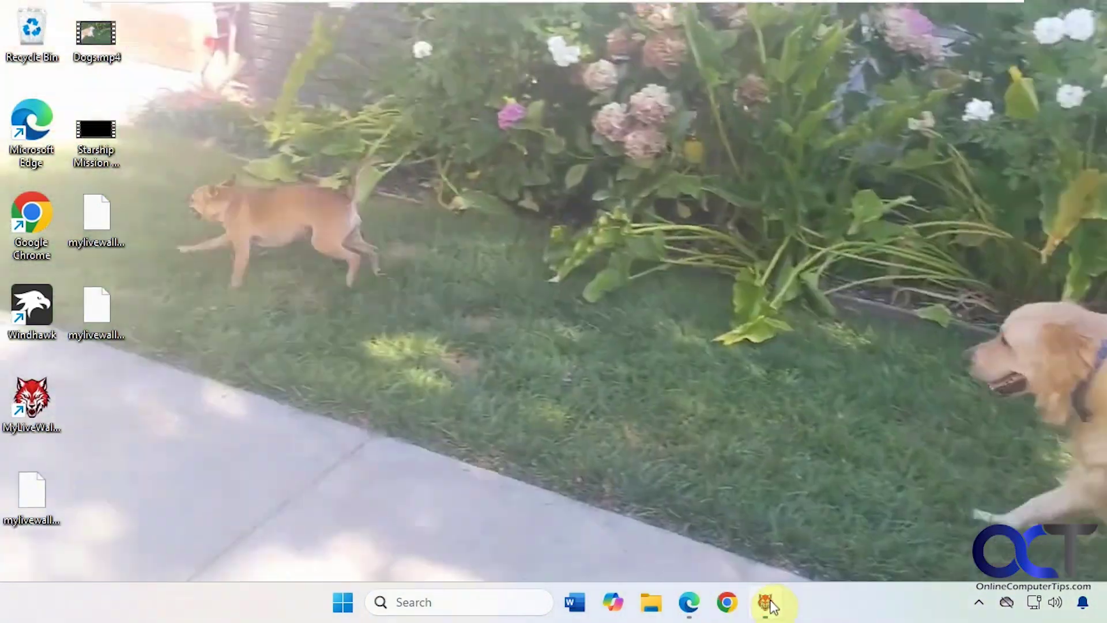
click(766, 602)
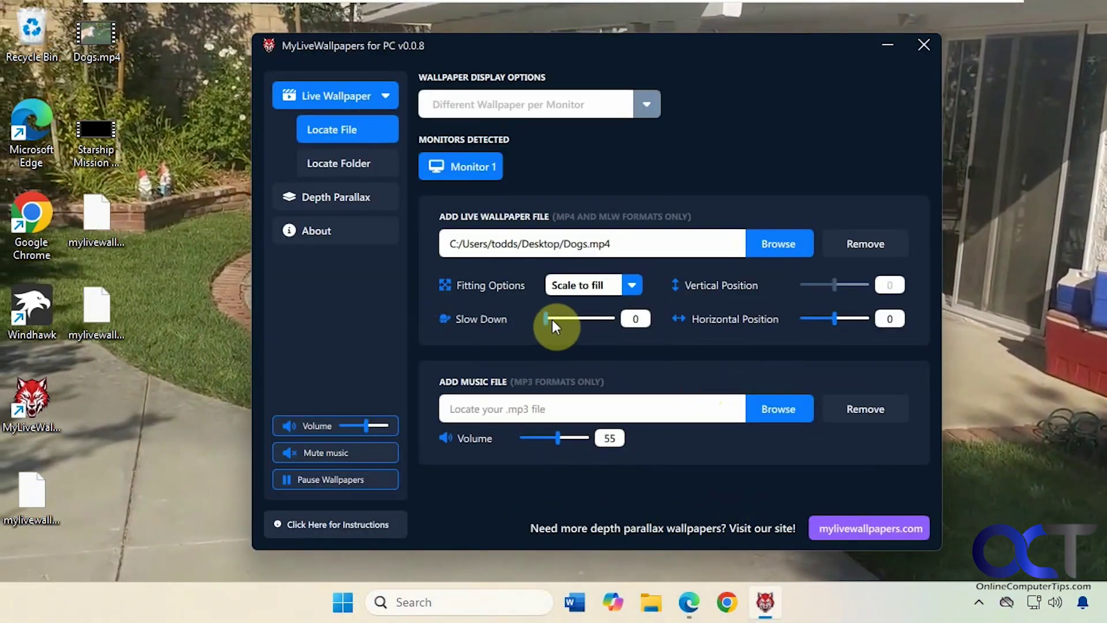
click(571, 319)
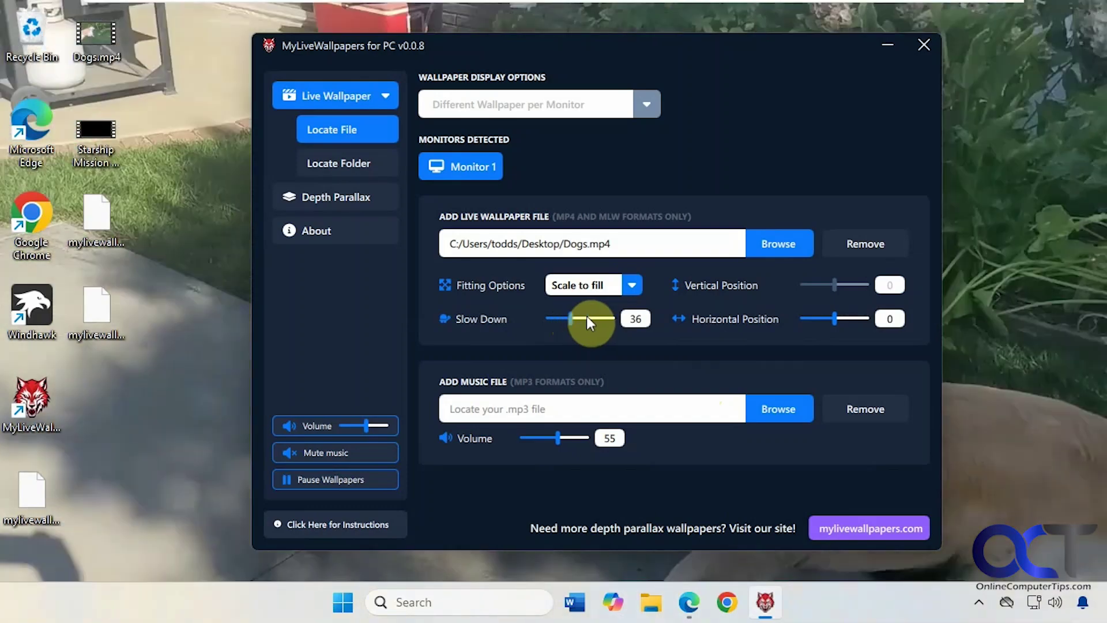
drag(587, 316, 539, 316)
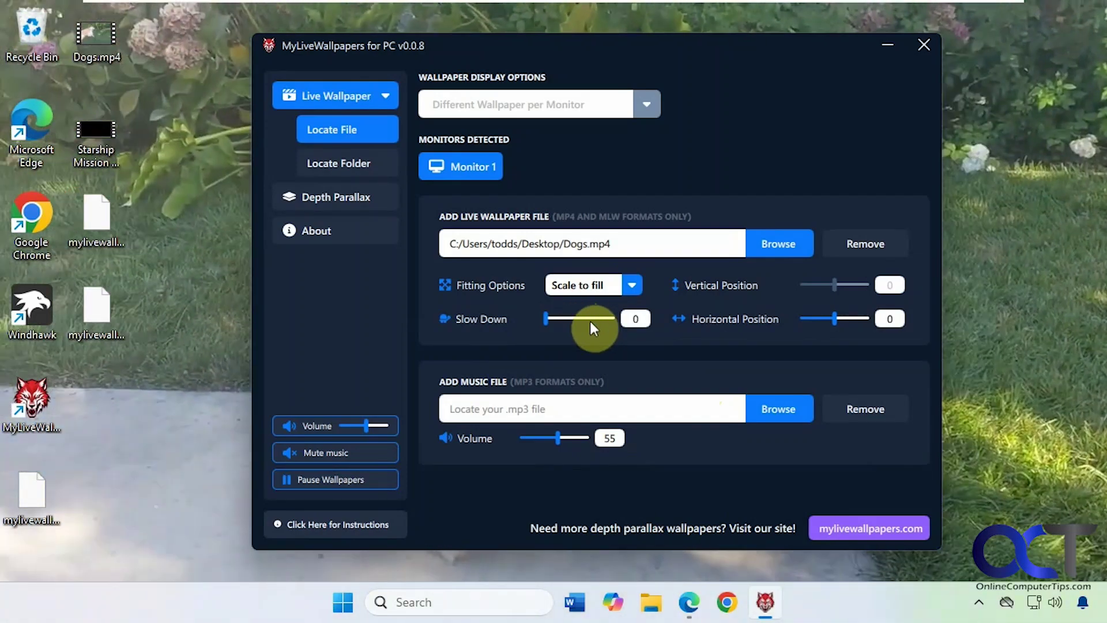
- Try Horizontal Position at -100 and 100, then reset it to 0
click(834, 316)
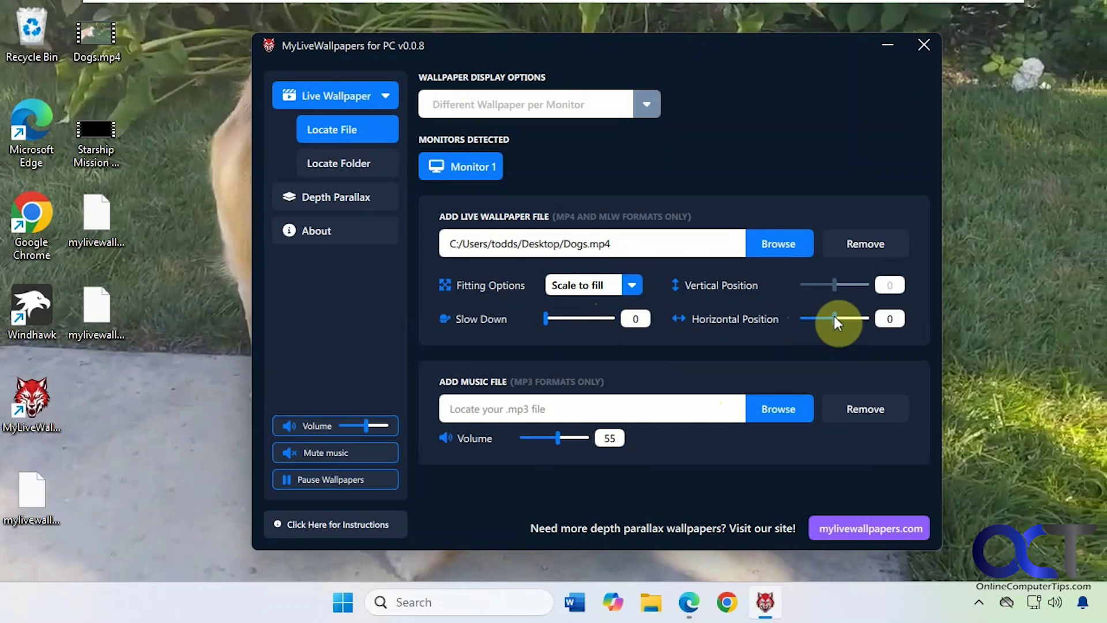
drag(835, 317, 792, 317)
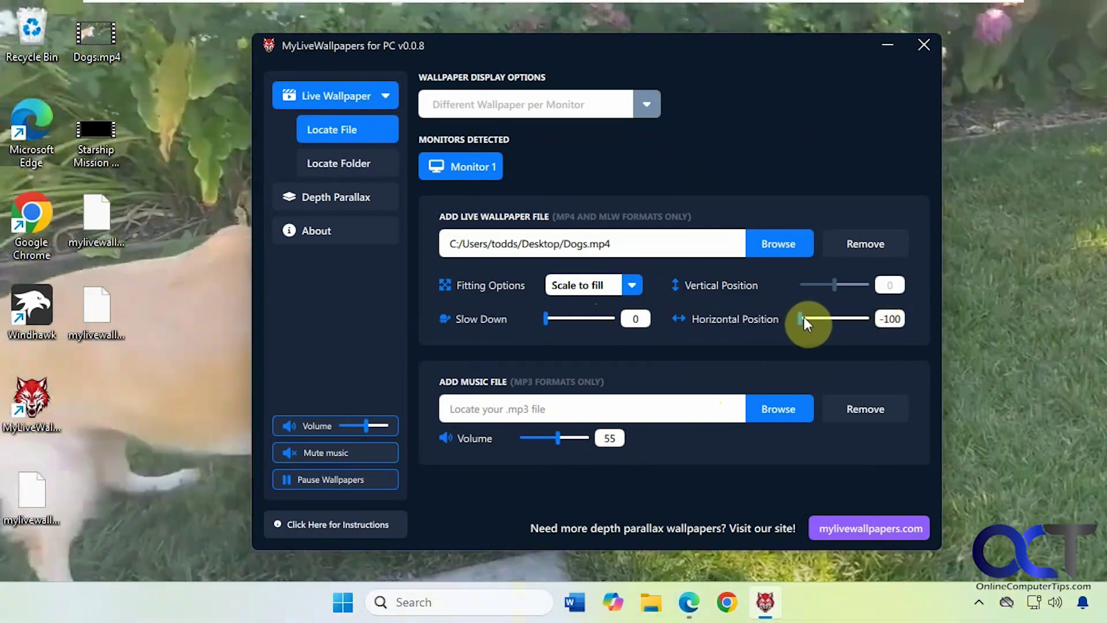
drag(801, 317, 903, 320)
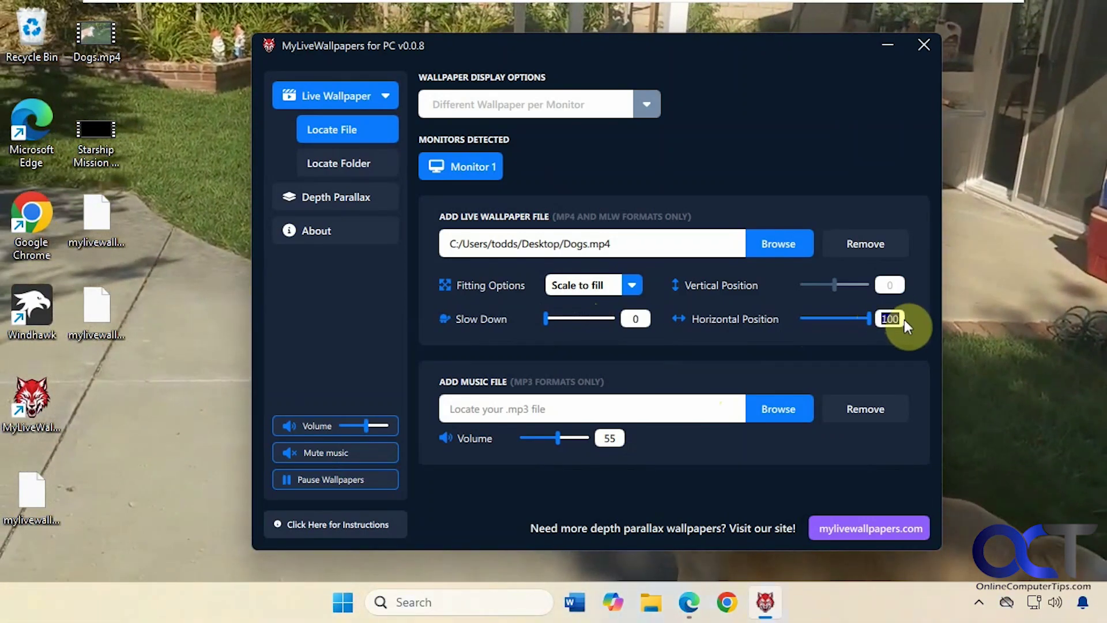
text(0)
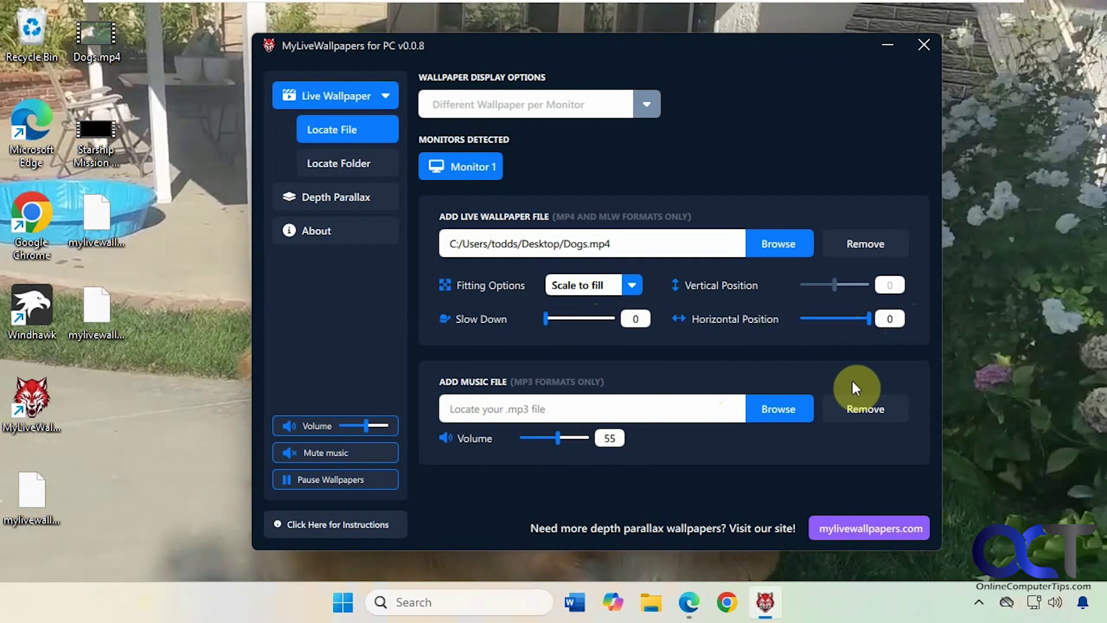
- Add Song.mp3 from the Music folder as the background music file
click(780, 408)
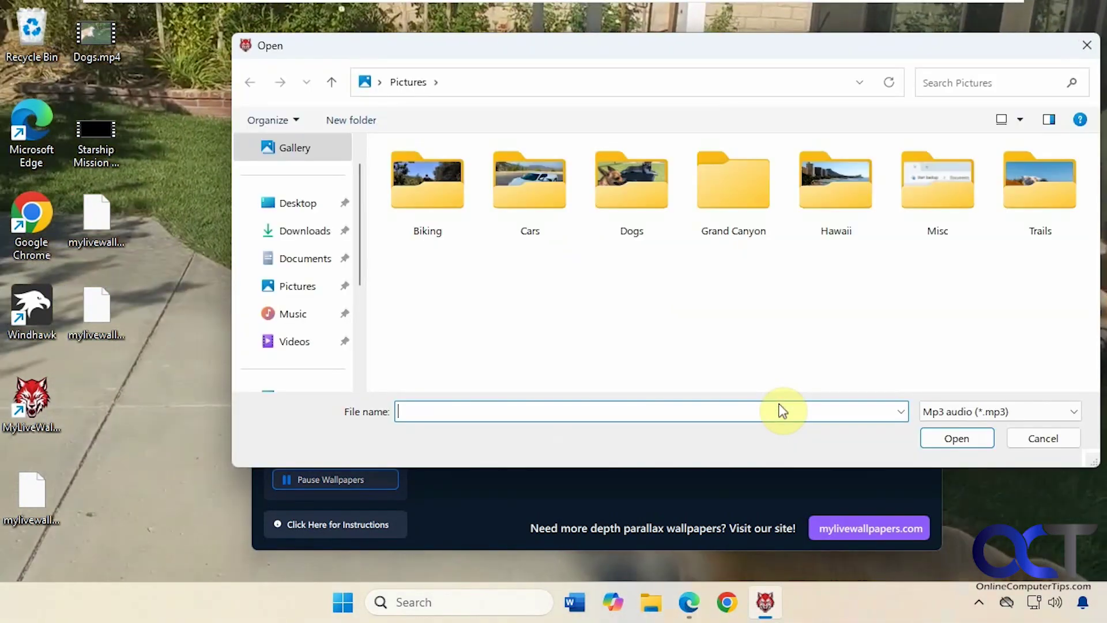
click(291, 314)
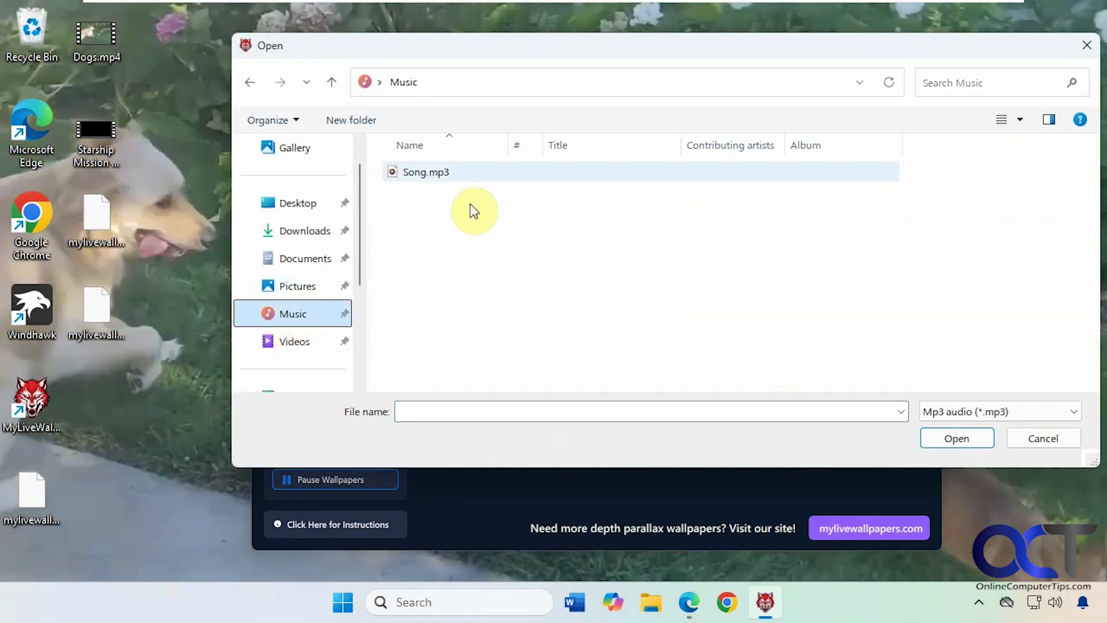
double_click(436, 174)
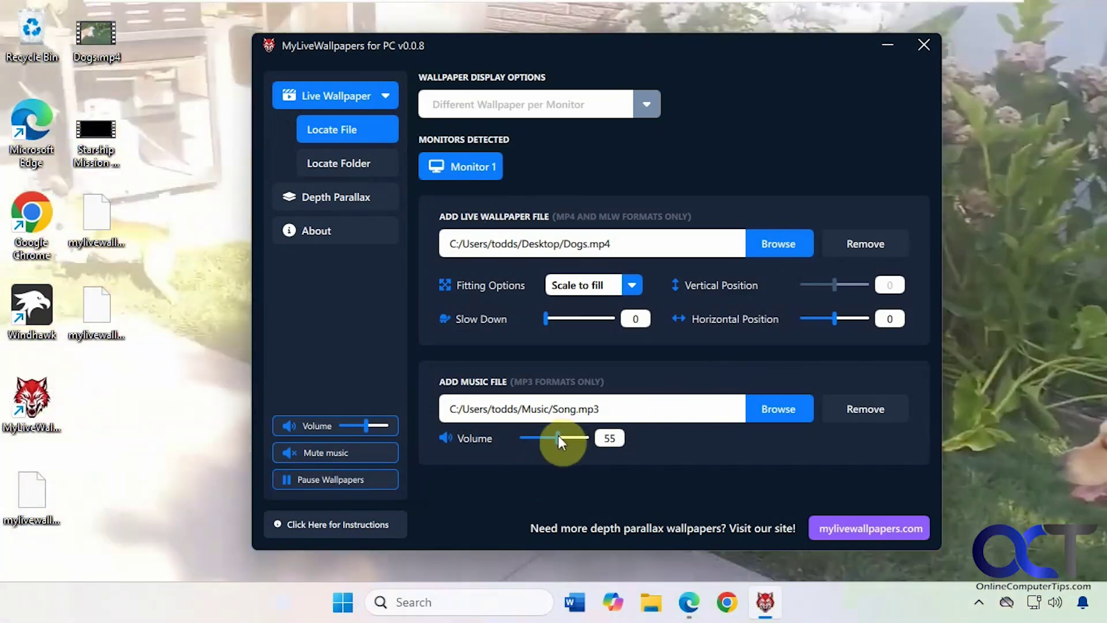
- Lower the music Volume to 31 and preview the wallpaper
drag(559, 436, 541, 437)
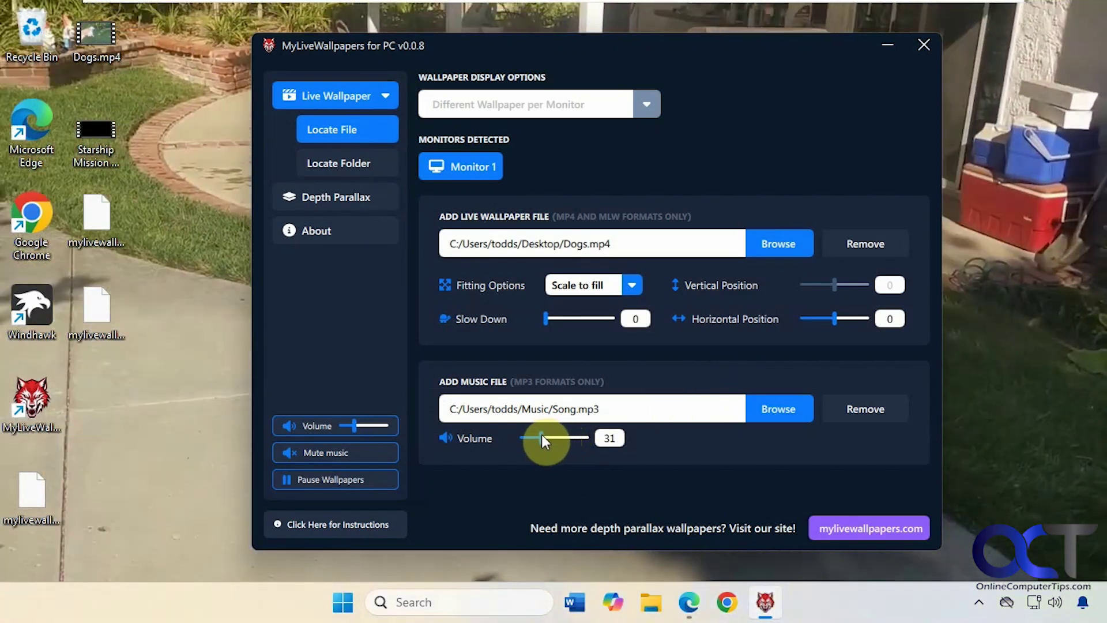
click(888, 44)
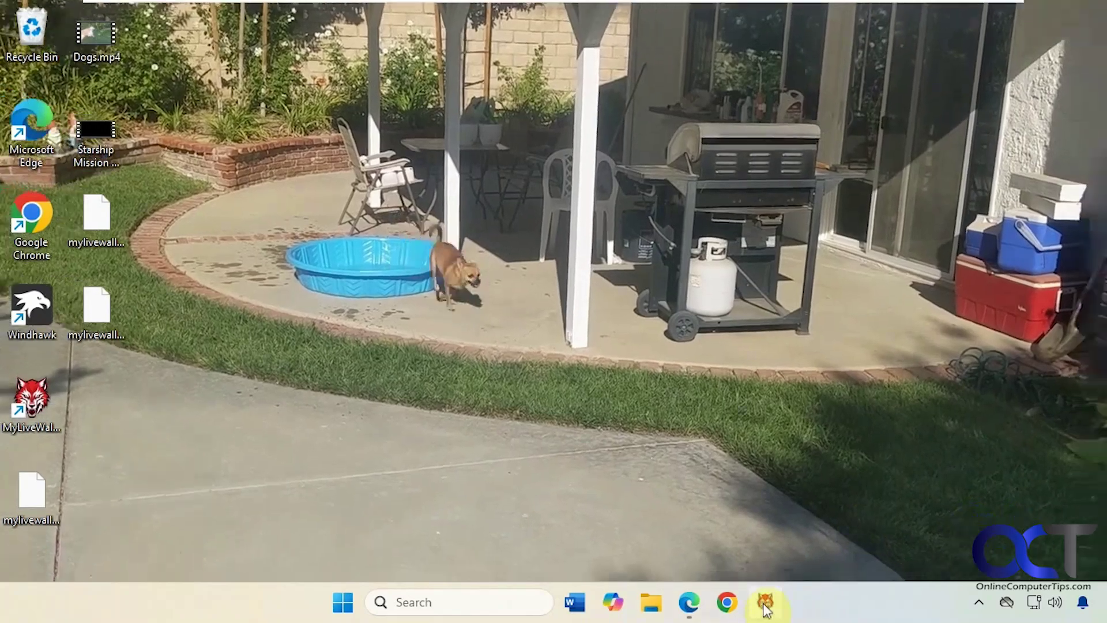
click(765, 605)
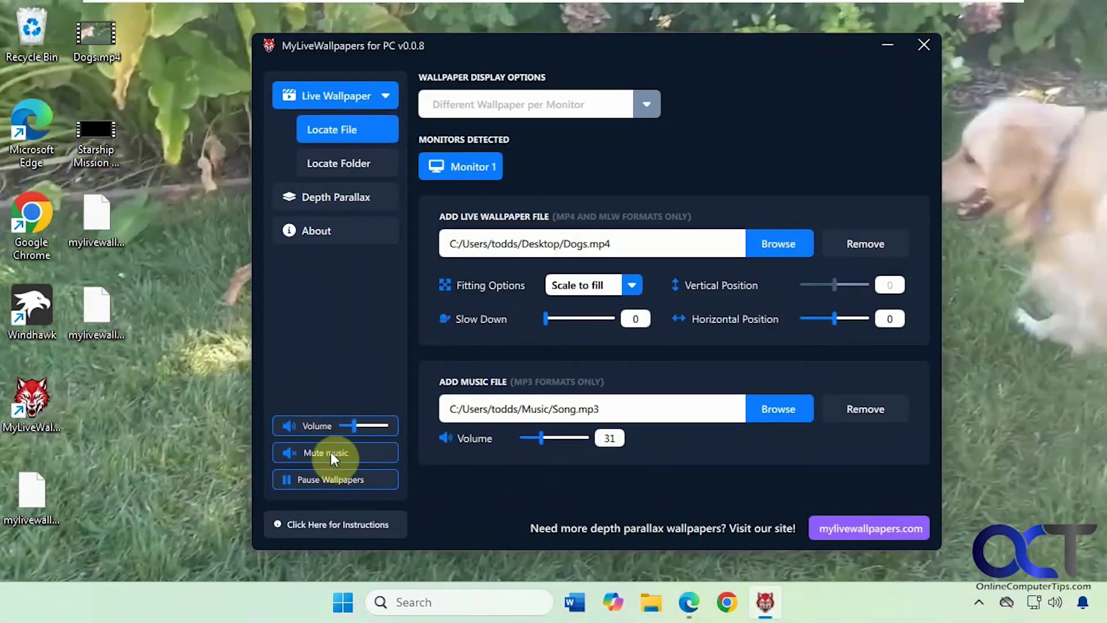
- Mute the music and remove both Song.mp3 and Dogs.mp4
click(330, 452)
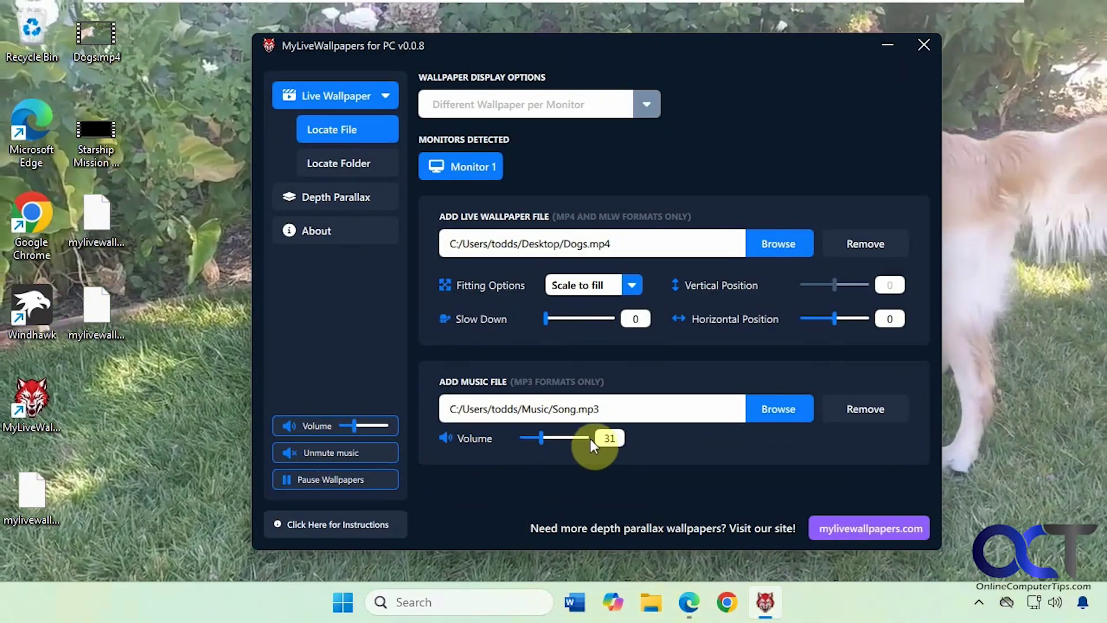
click(861, 407)
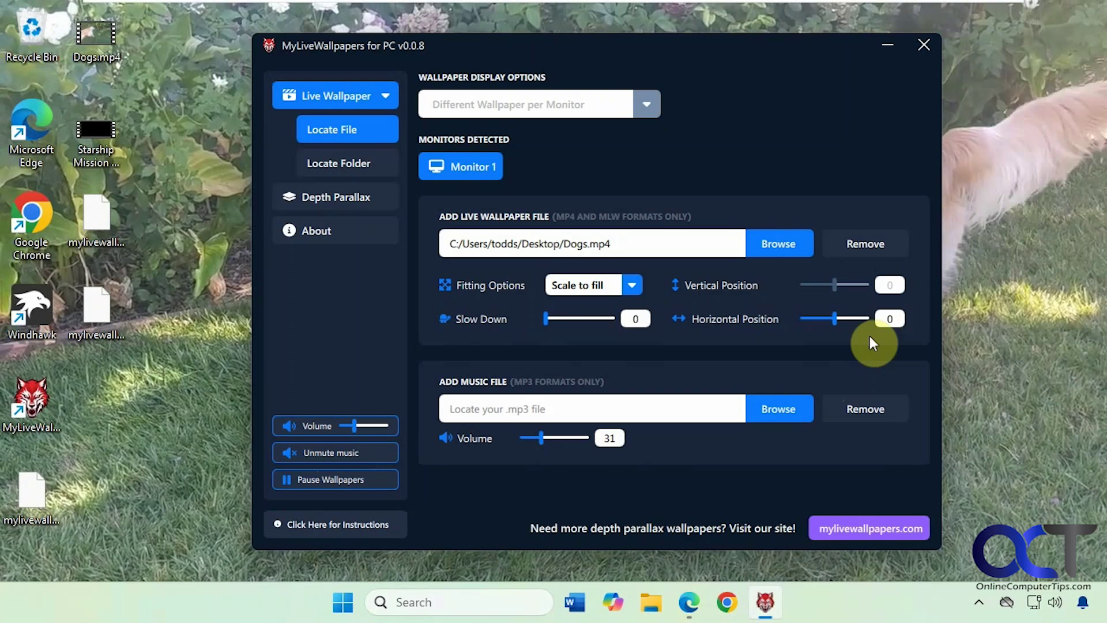
click(879, 245)
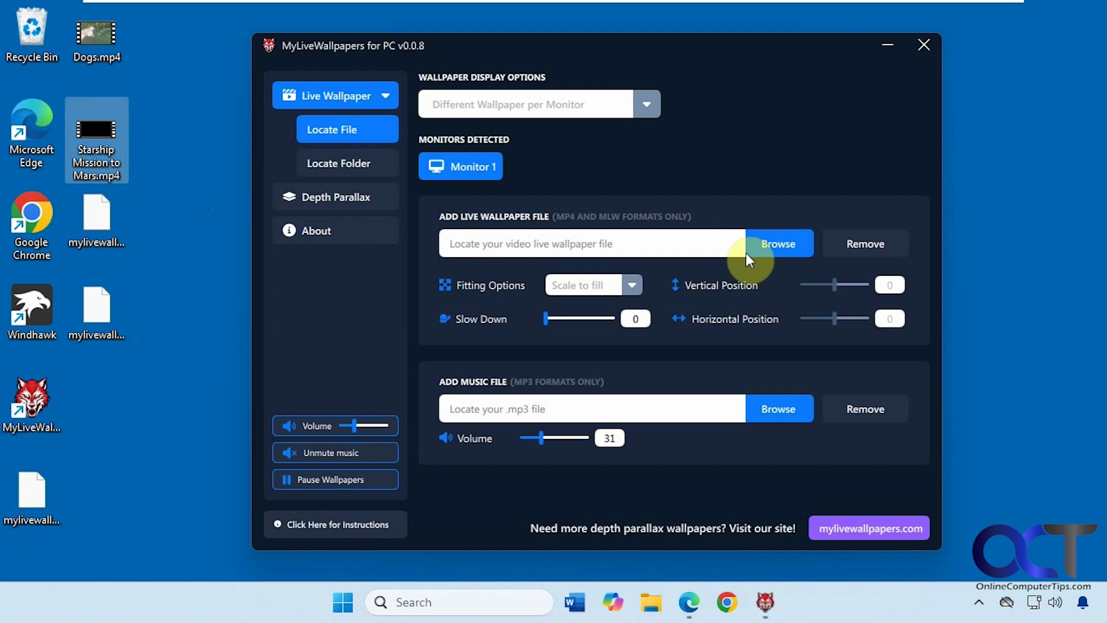
- Load Starship Mission to Mars.mp4 from the Desktop and minimize the app to watch it
click(778, 248)
click(297, 204)
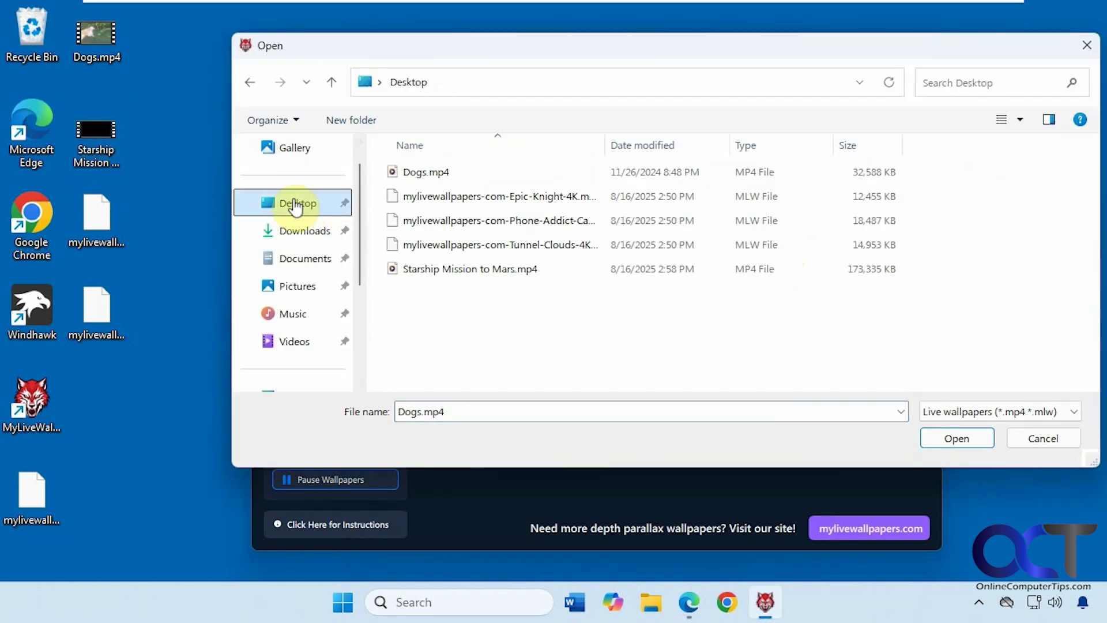
double_click(437, 267)
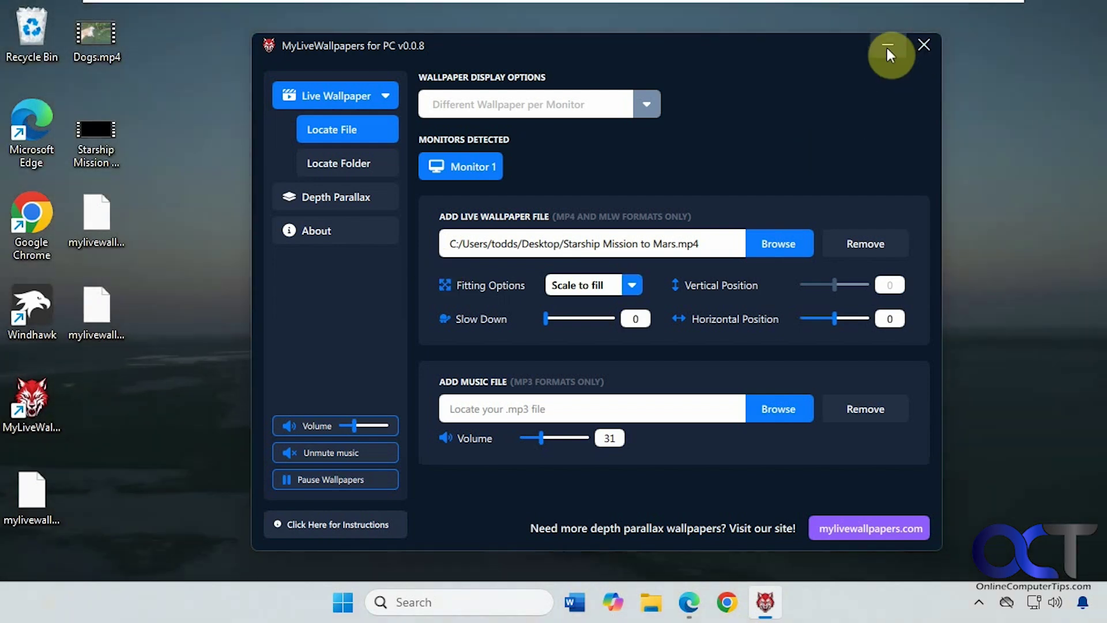
click(887, 47)
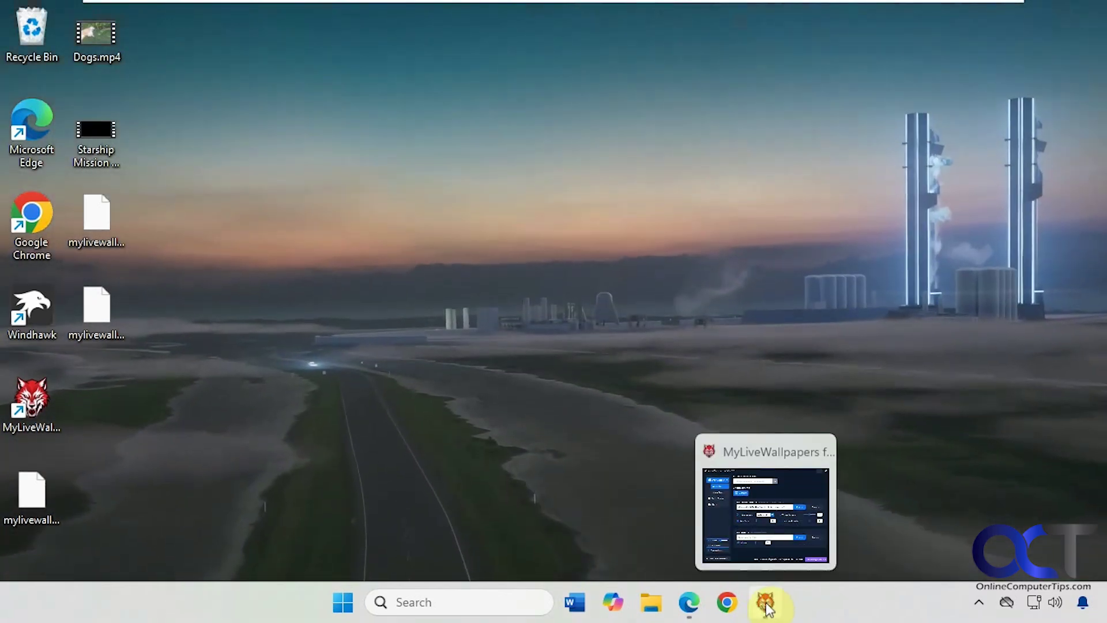
- Remove the Starship video, load Phone-Addict-Cat-4K.mlw from the Desktop, and preview it
click(766, 604)
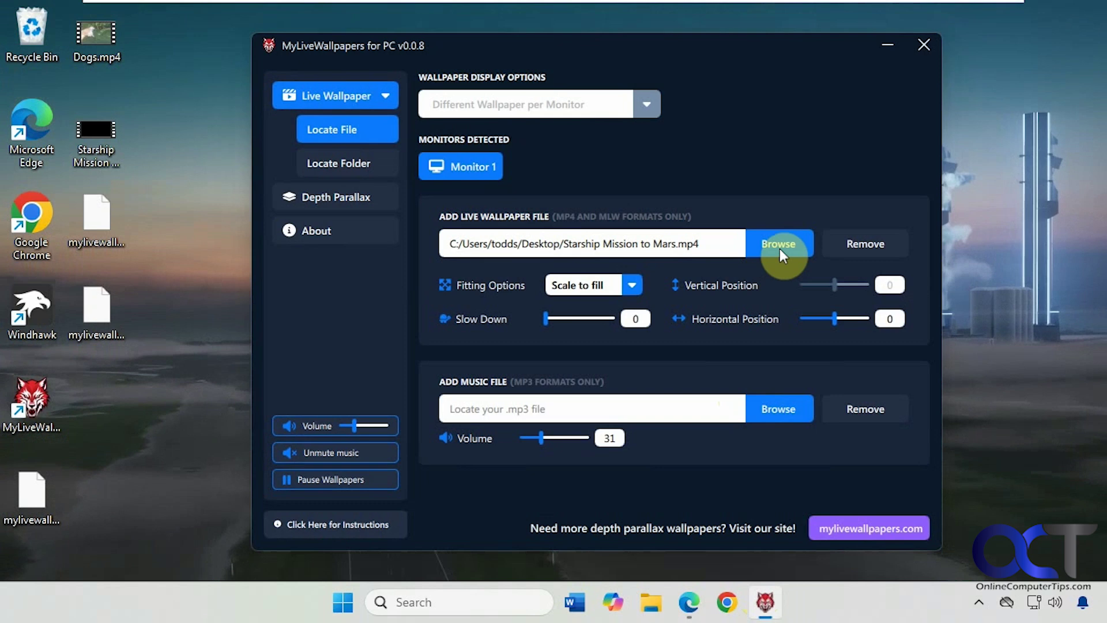
click(856, 238)
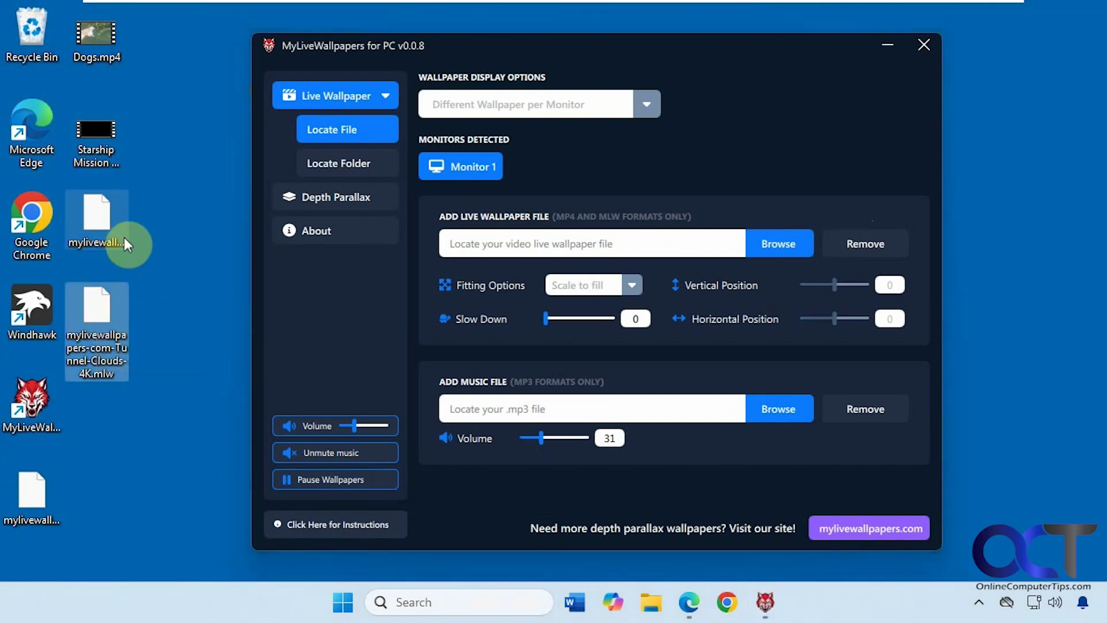
click(778, 245)
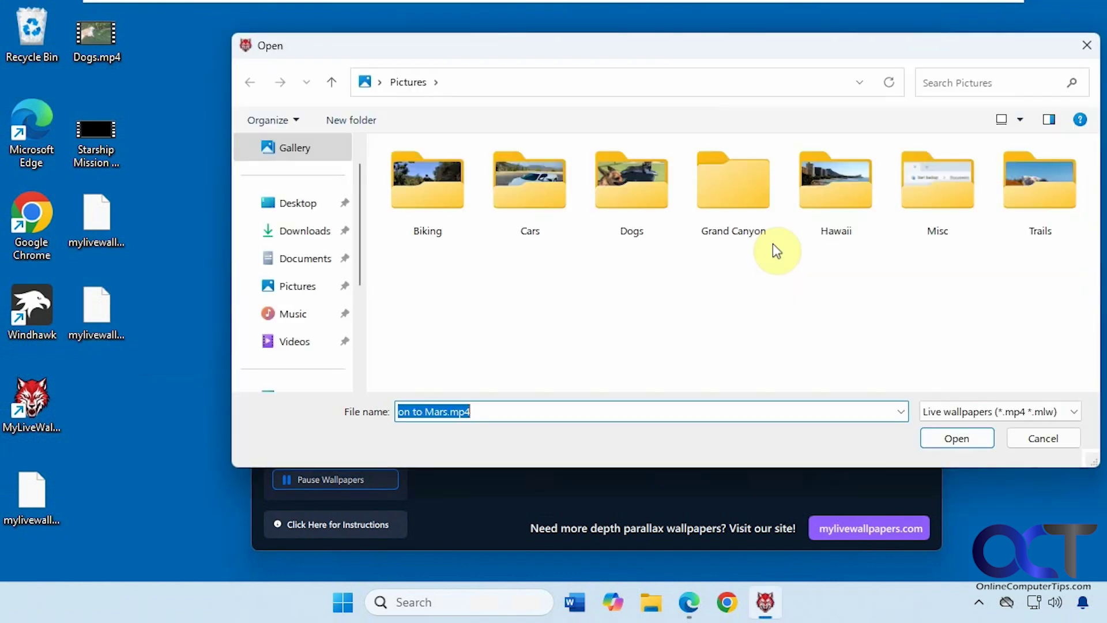
click(316, 212)
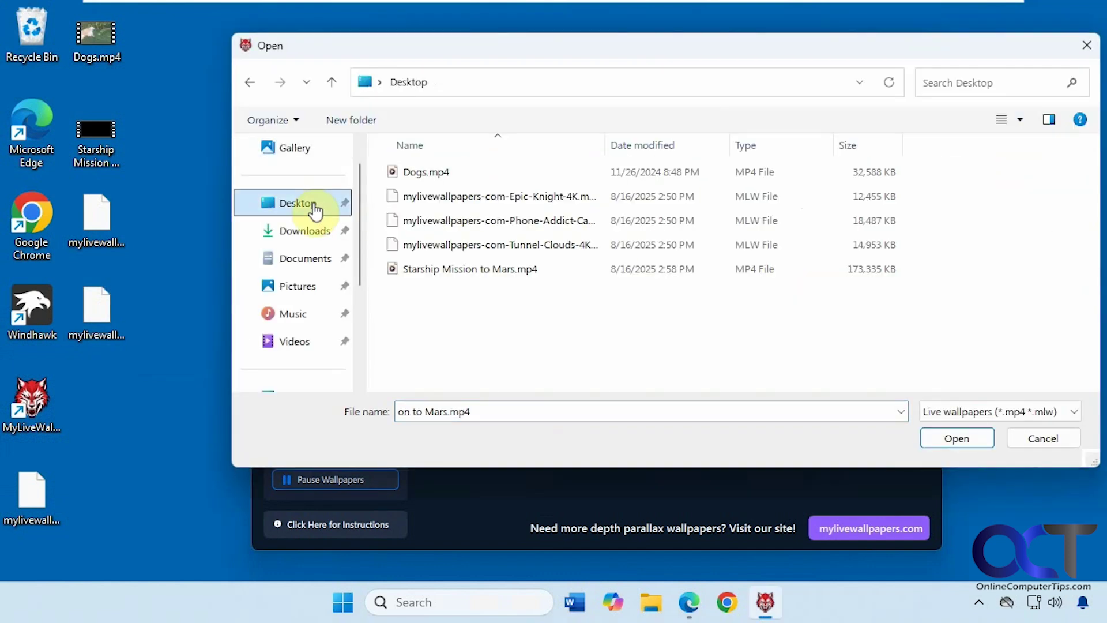
double_click(466, 228)
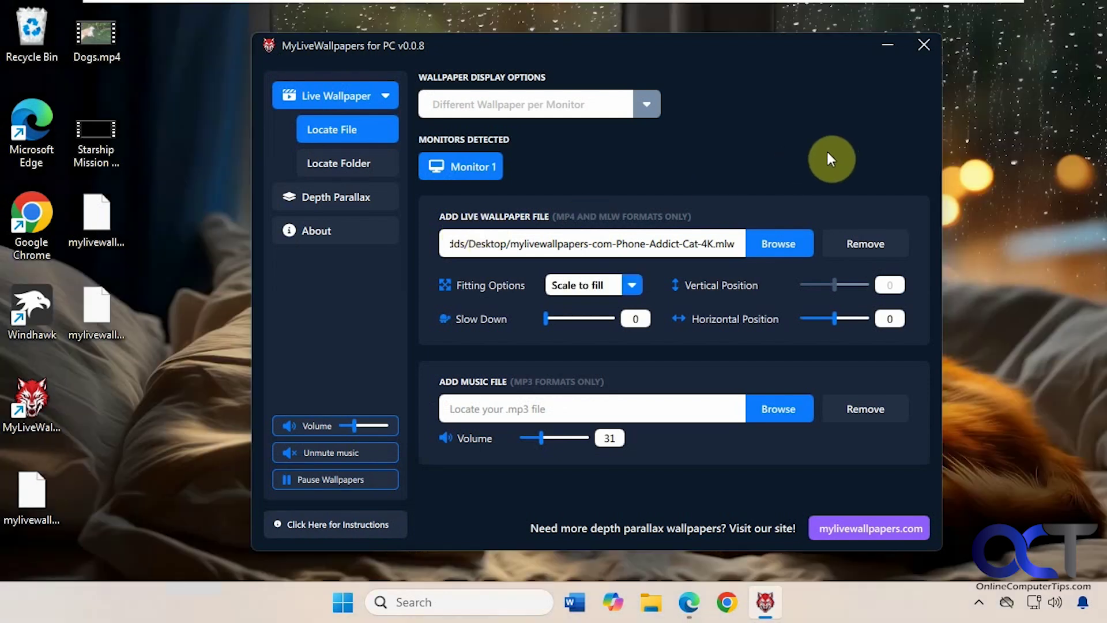
click(887, 46)
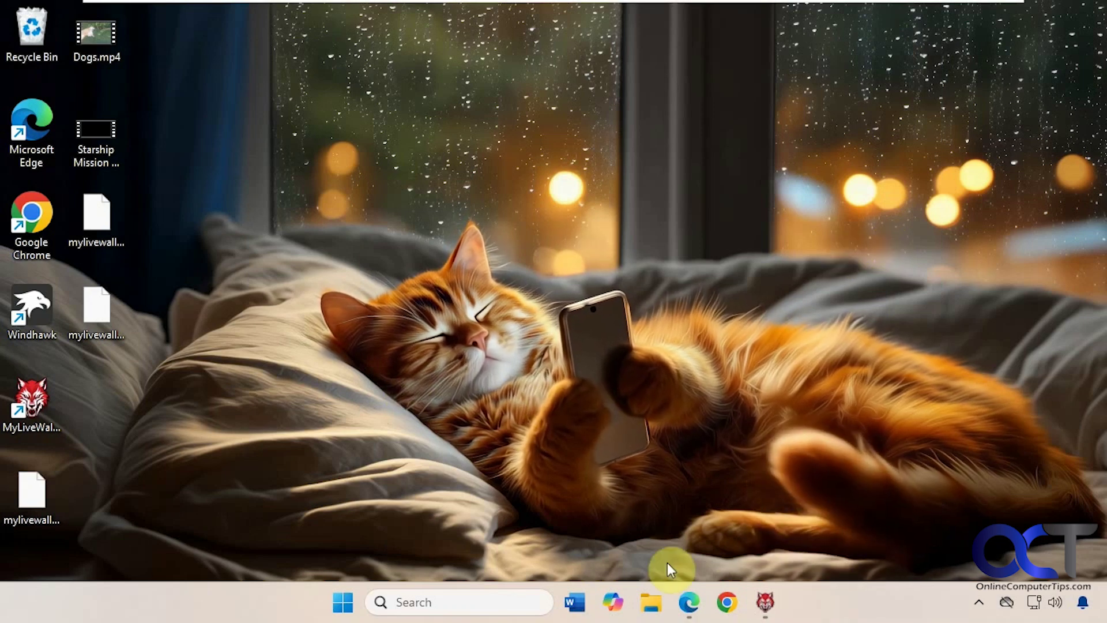
- Load mylivewallpapers-com-Tunnel-Clouds-4K.mlw and preview the swirling cloud tunnel on the desktop
click(768, 602)
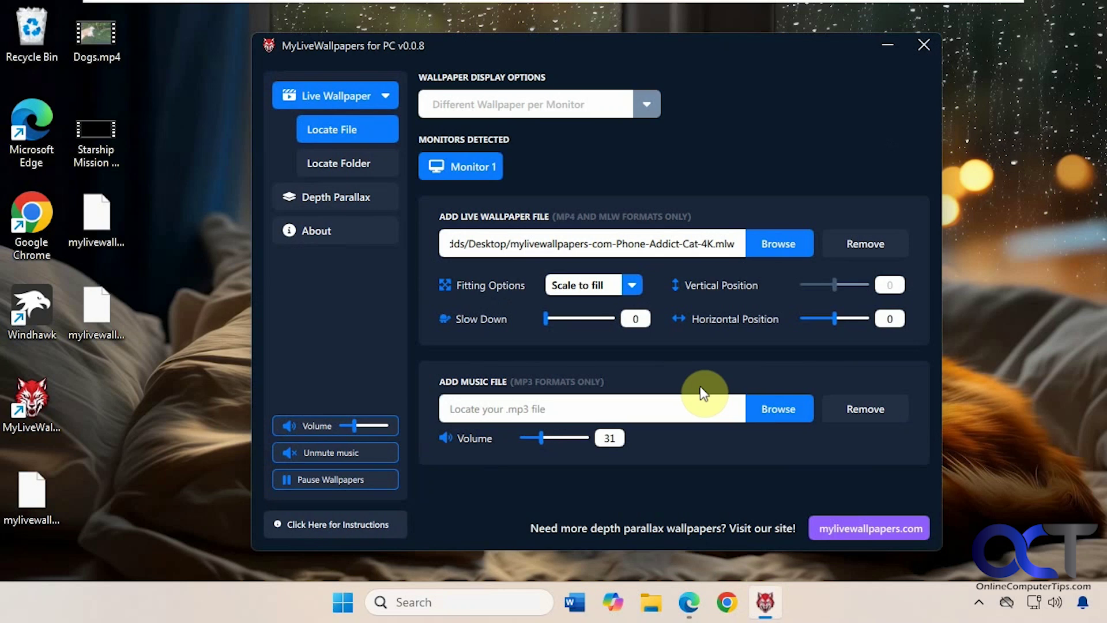
click(771, 243)
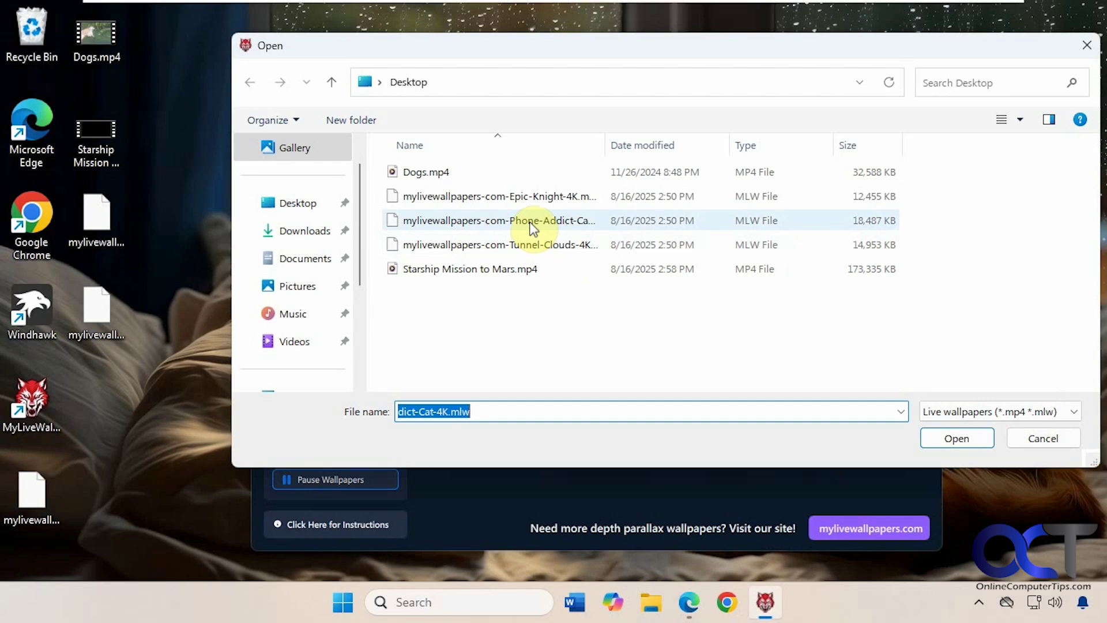
key(Return)
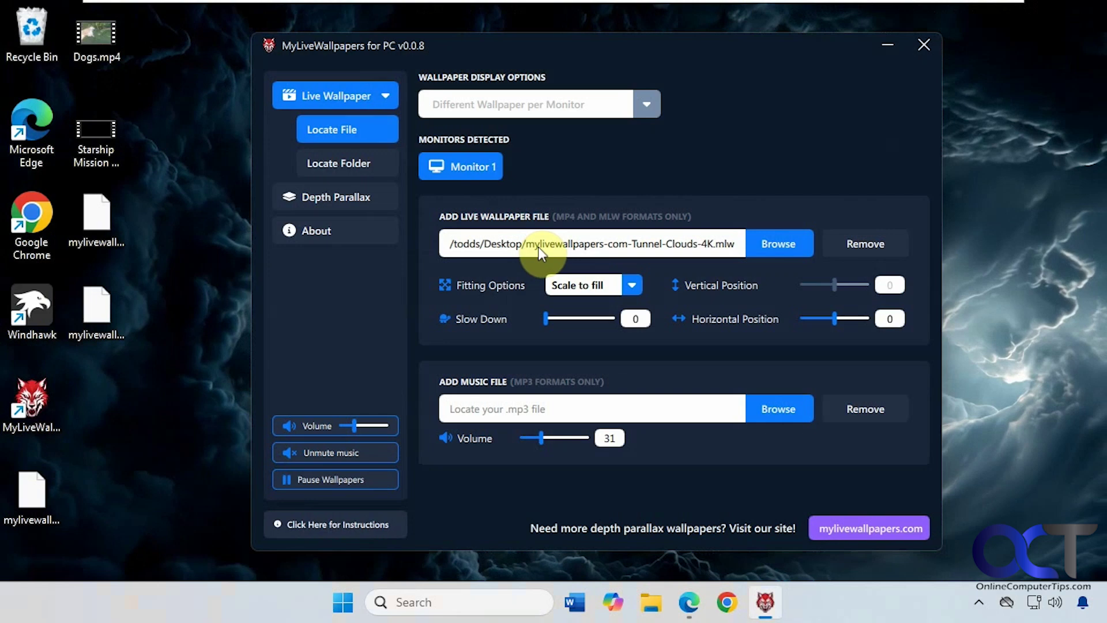
click(887, 46)
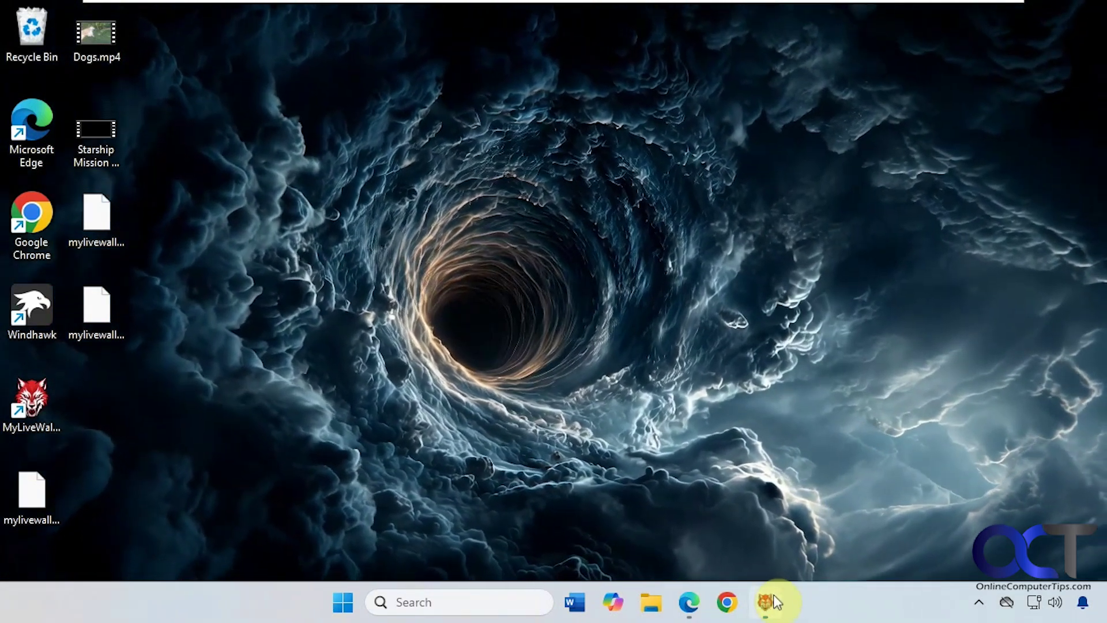
click(765, 601)
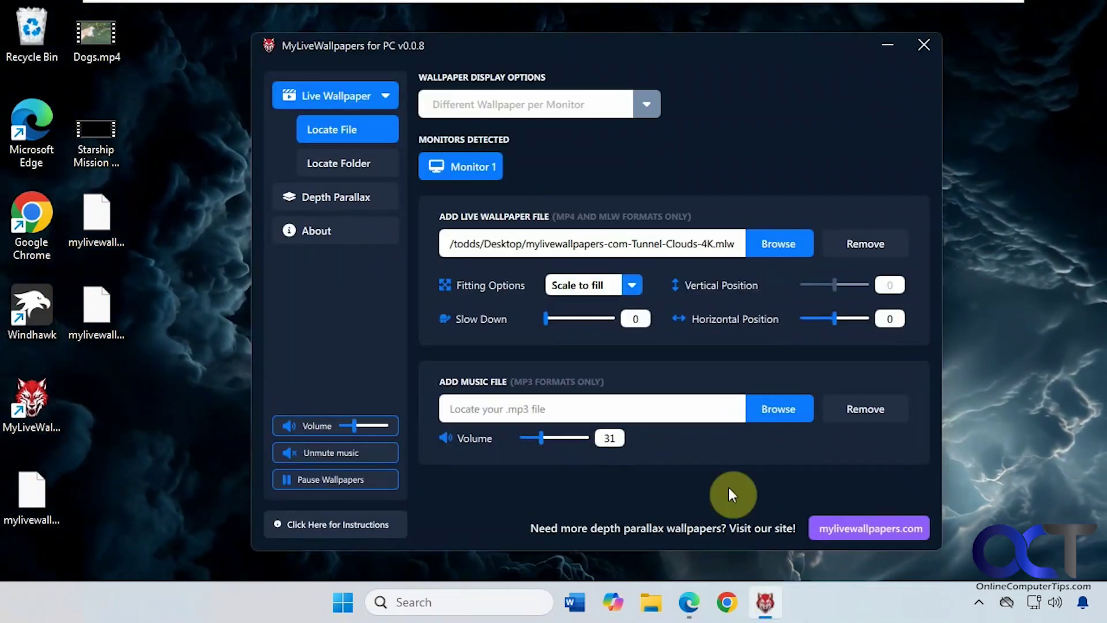
- Keep Scale to fill, move Horizontal Position to -100 then back to 0, and unmute music
click(631, 283)
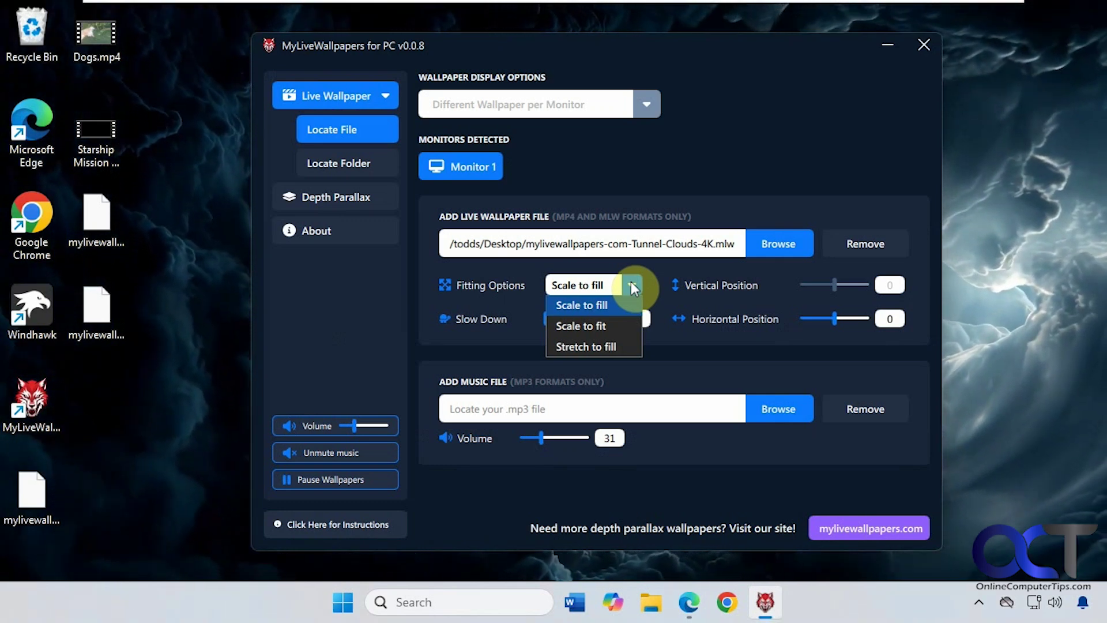
click(631, 281)
drag(841, 320, 789, 314)
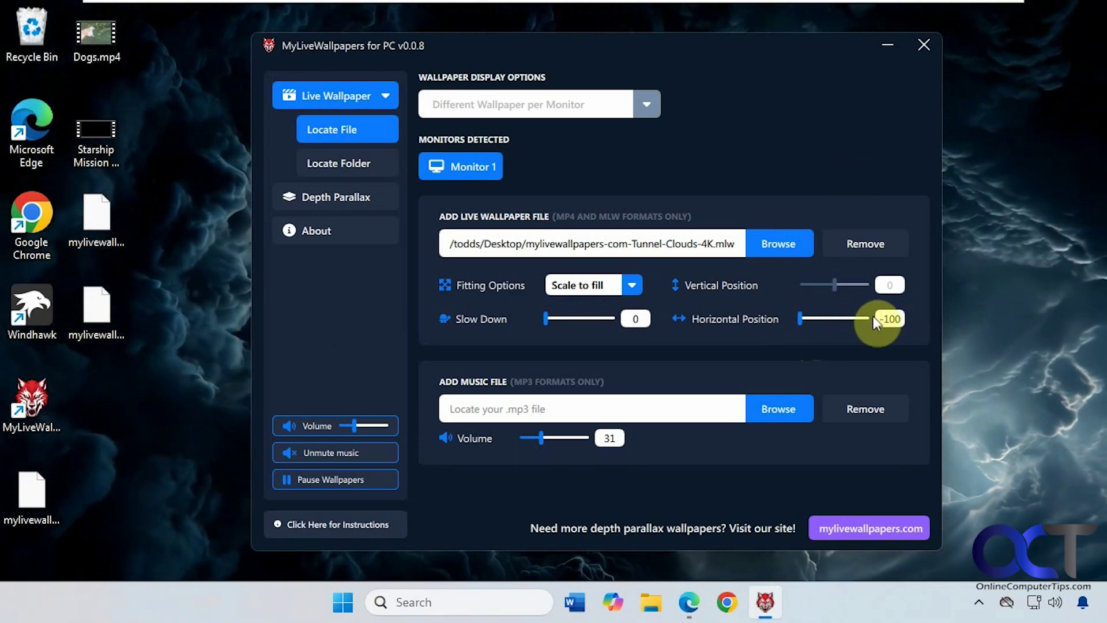
drag(880, 316, 924, 313)
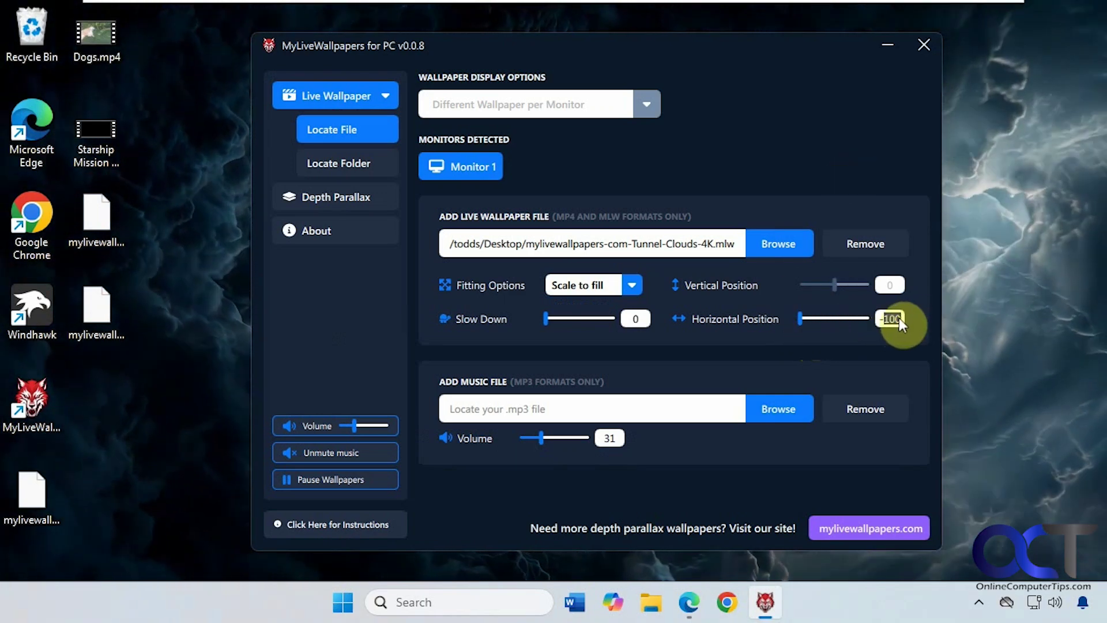
text(0)
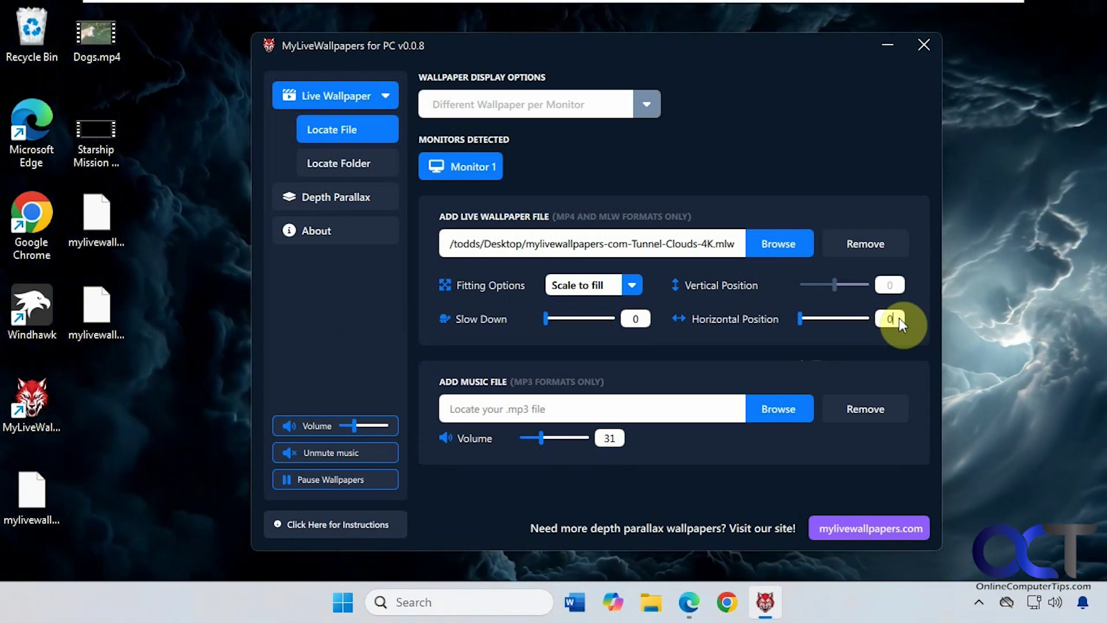
click(323, 453)
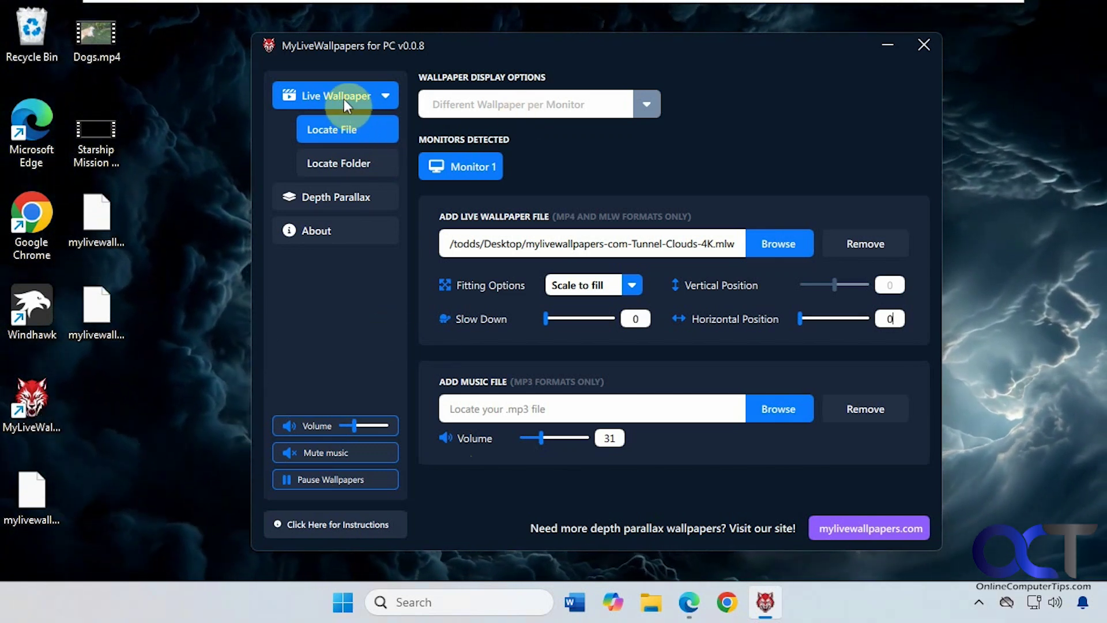
- Open Locate Folder to show wallpaper cycling from a folder, changing every 5 Minutes
click(338, 164)
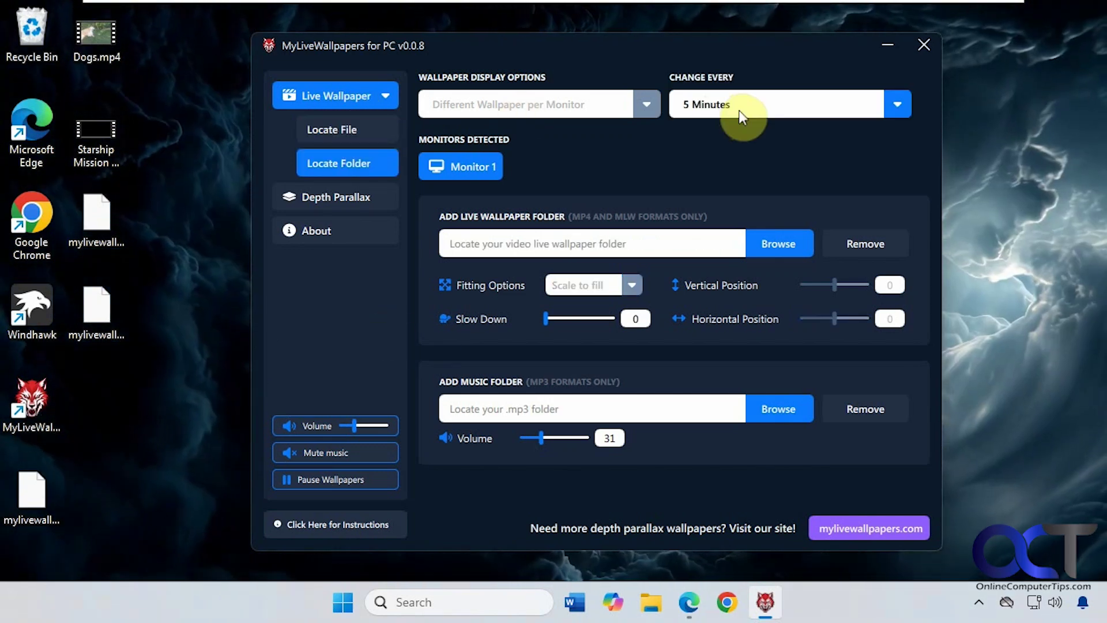